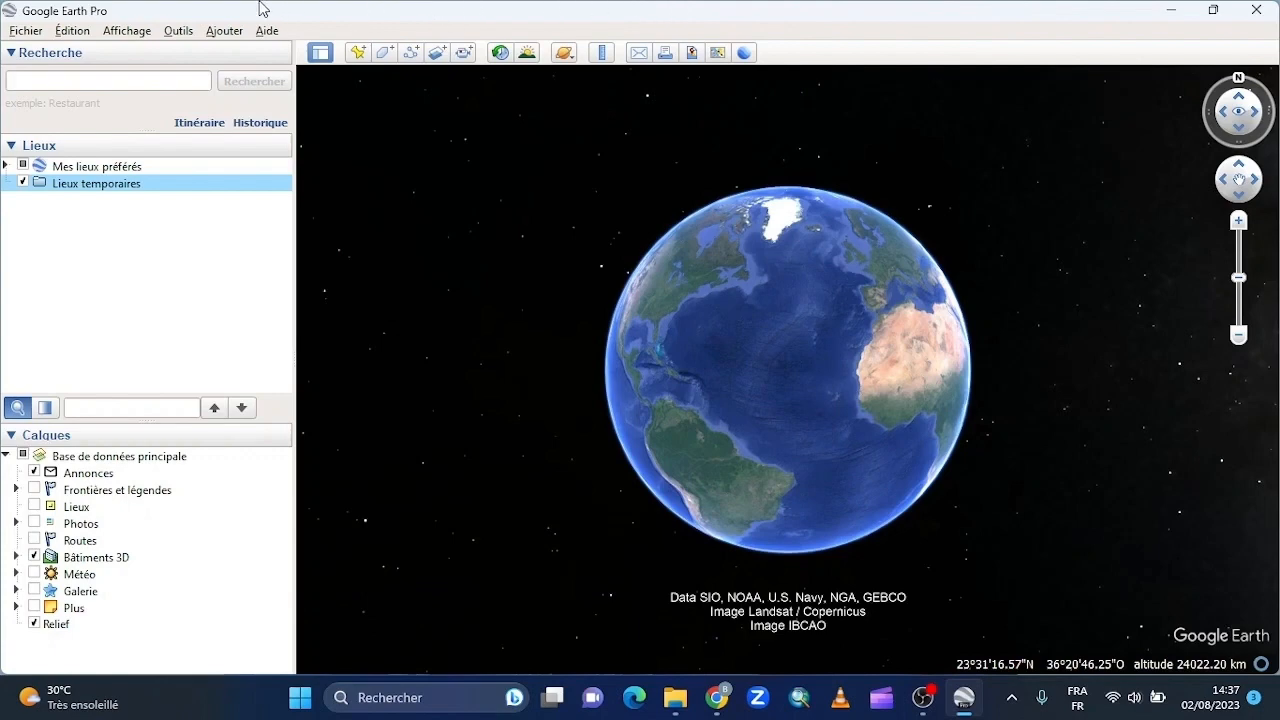
- Import Grenoble.gpx from the France folder, showing all file types, with KML tracks created and altitudes adjusted to ground level
{"action": "left_click", "coordinate": [24, 32]}
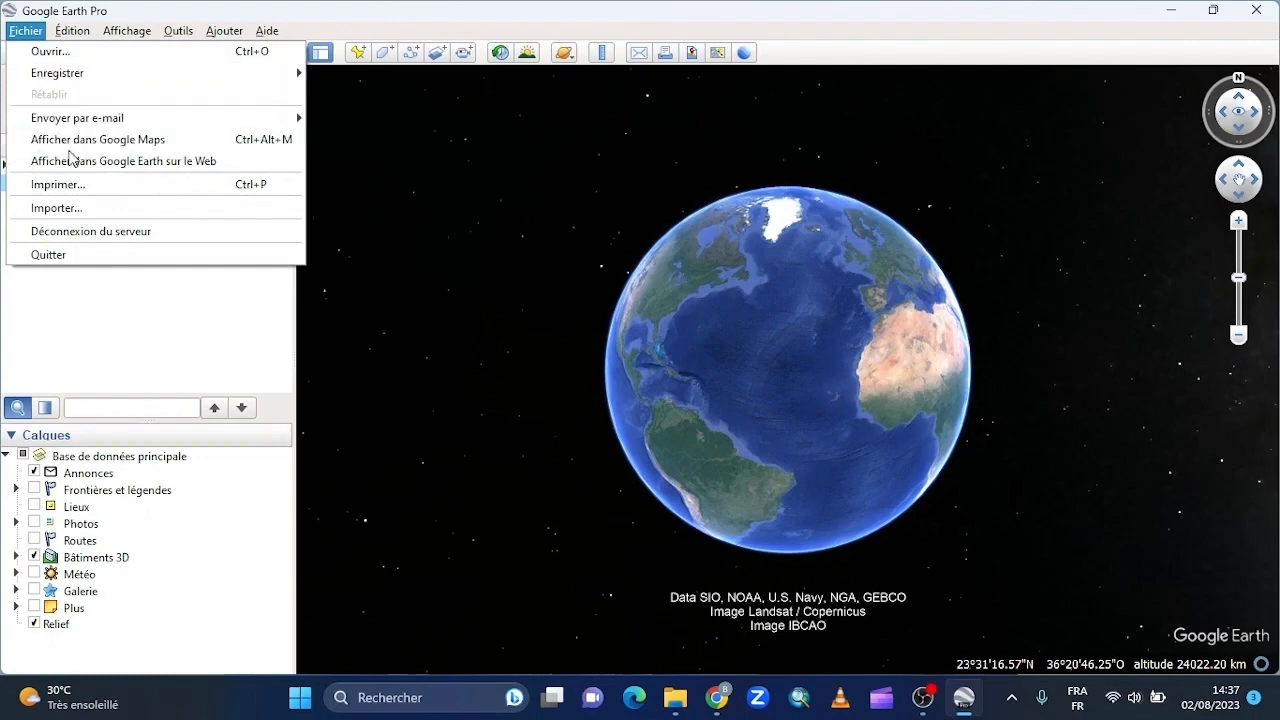
{"action": "left_click", "coordinate": [75, 208]}
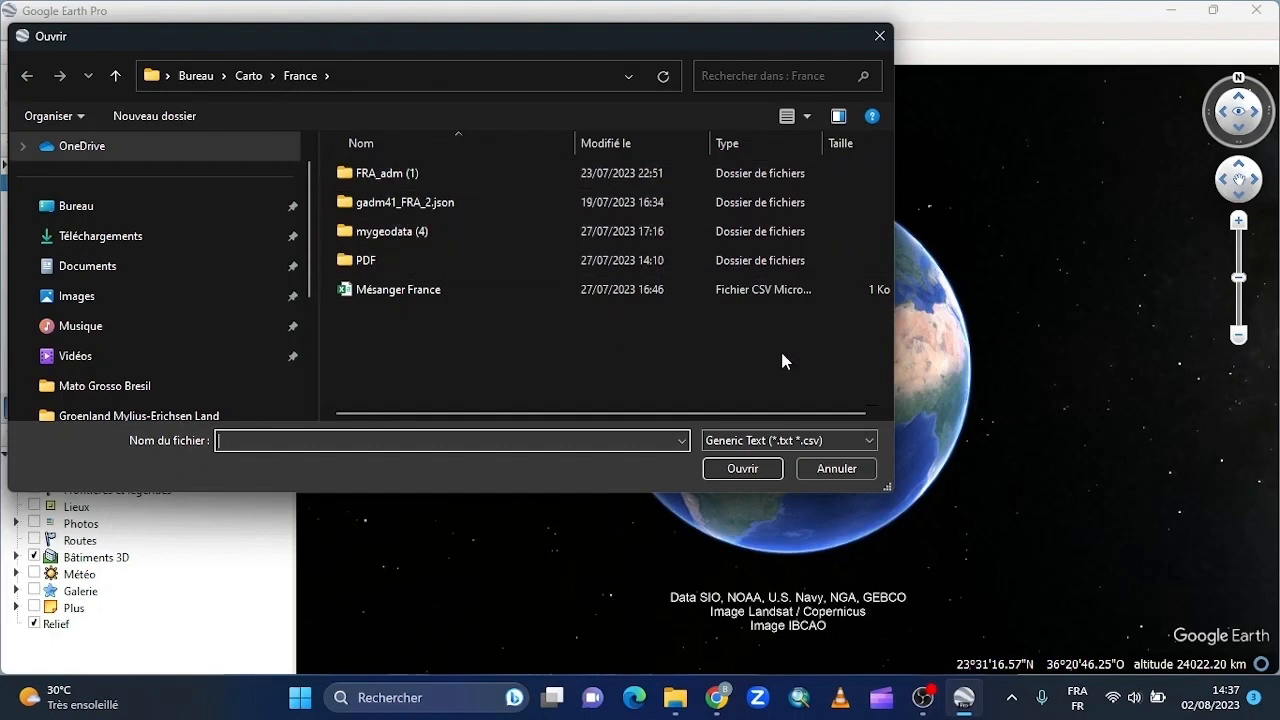
{"action": "left_click", "coordinate": [797, 441]}
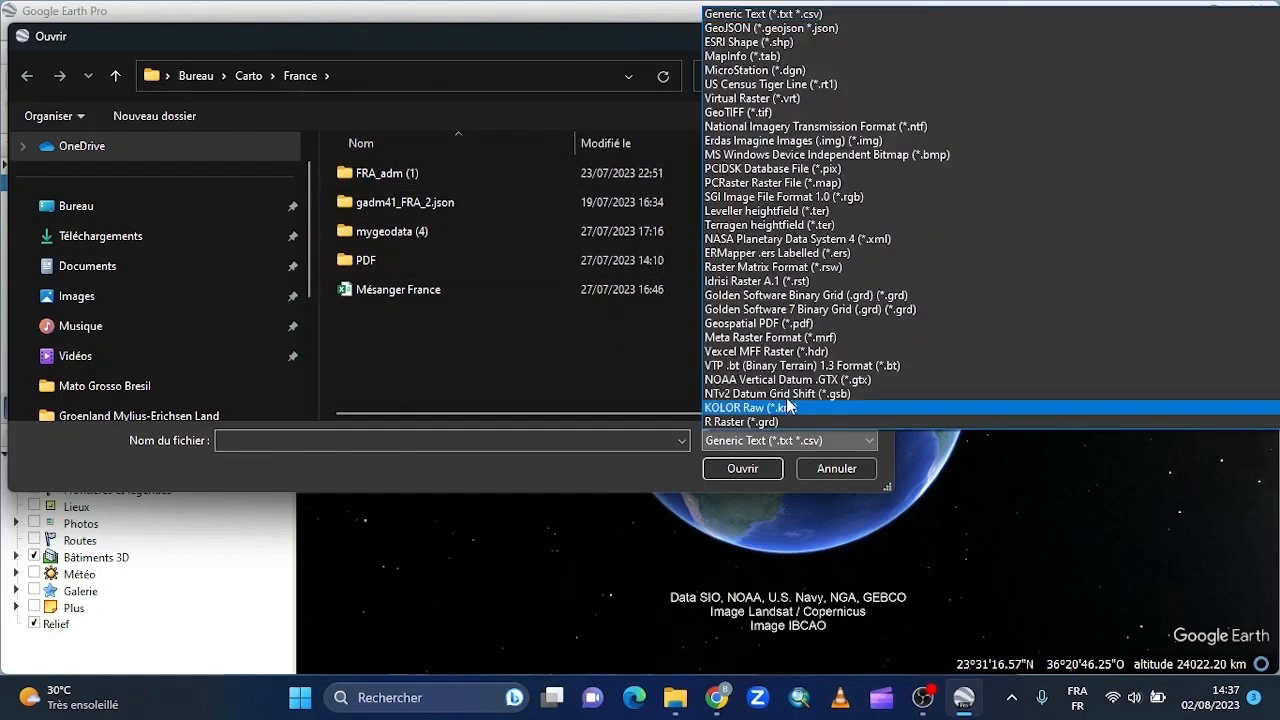
{"action": "scroll", "coordinate": [771, 351], "scroll_direction": "down", "scroll_amount": 4}
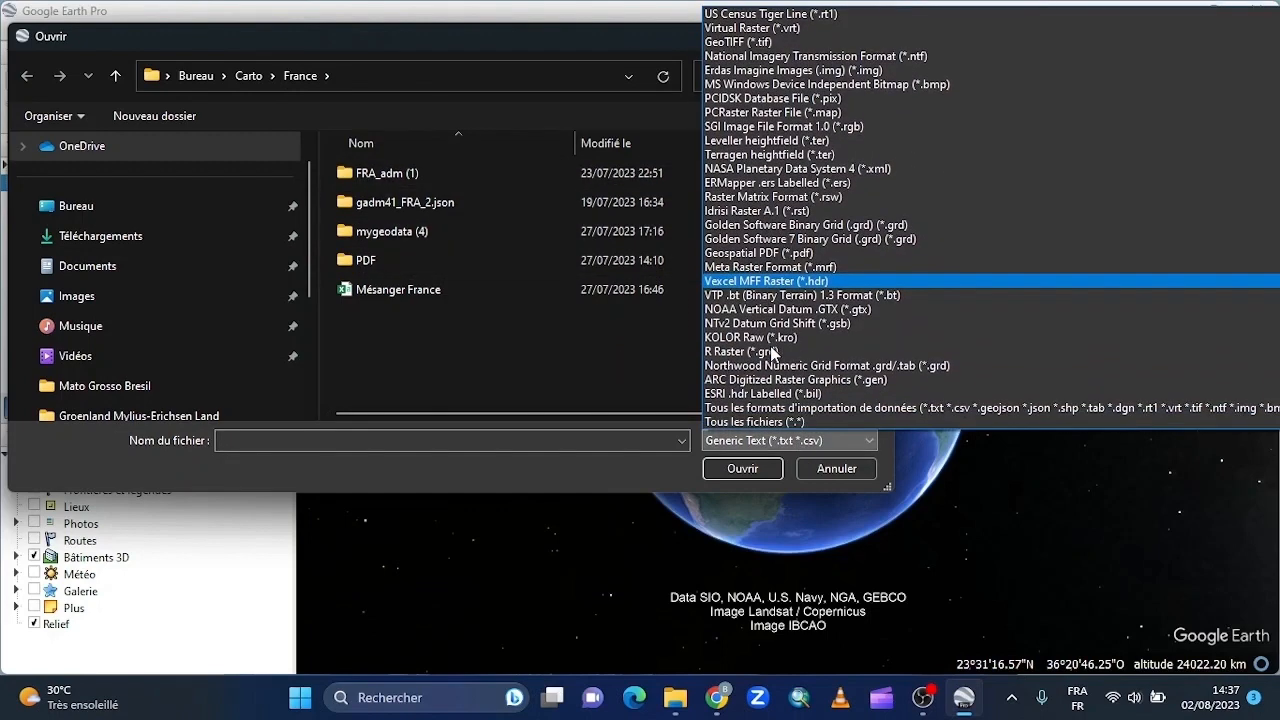
{"action": "left_click", "coordinate": [748, 423]}
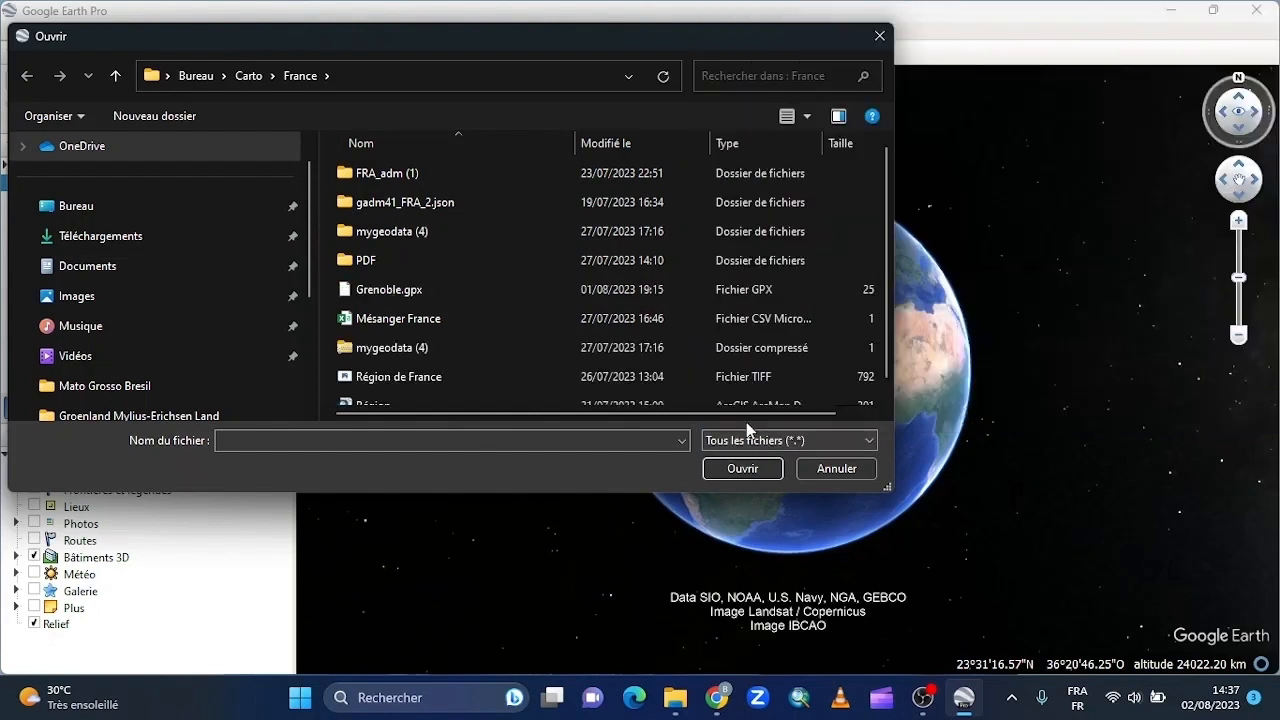
{"action": "left_click", "coordinate": [406, 292]}
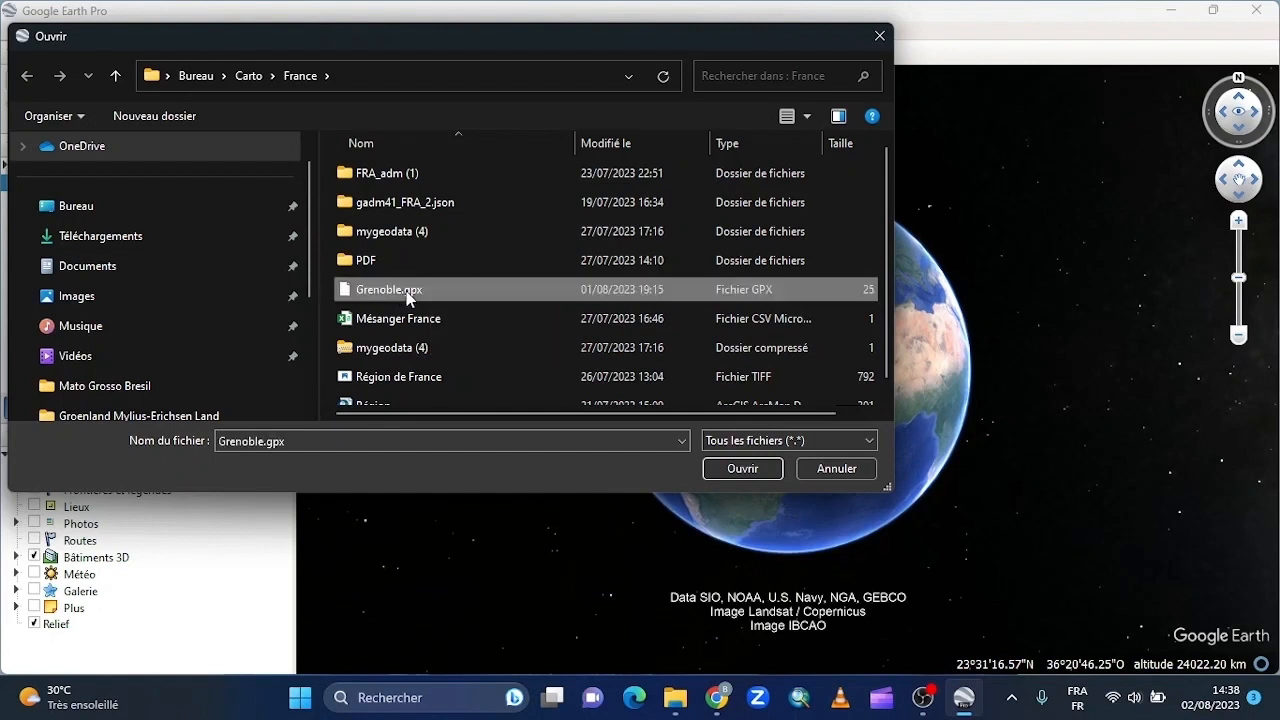
{"action": "left_click", "coordinate": [742, 472]}
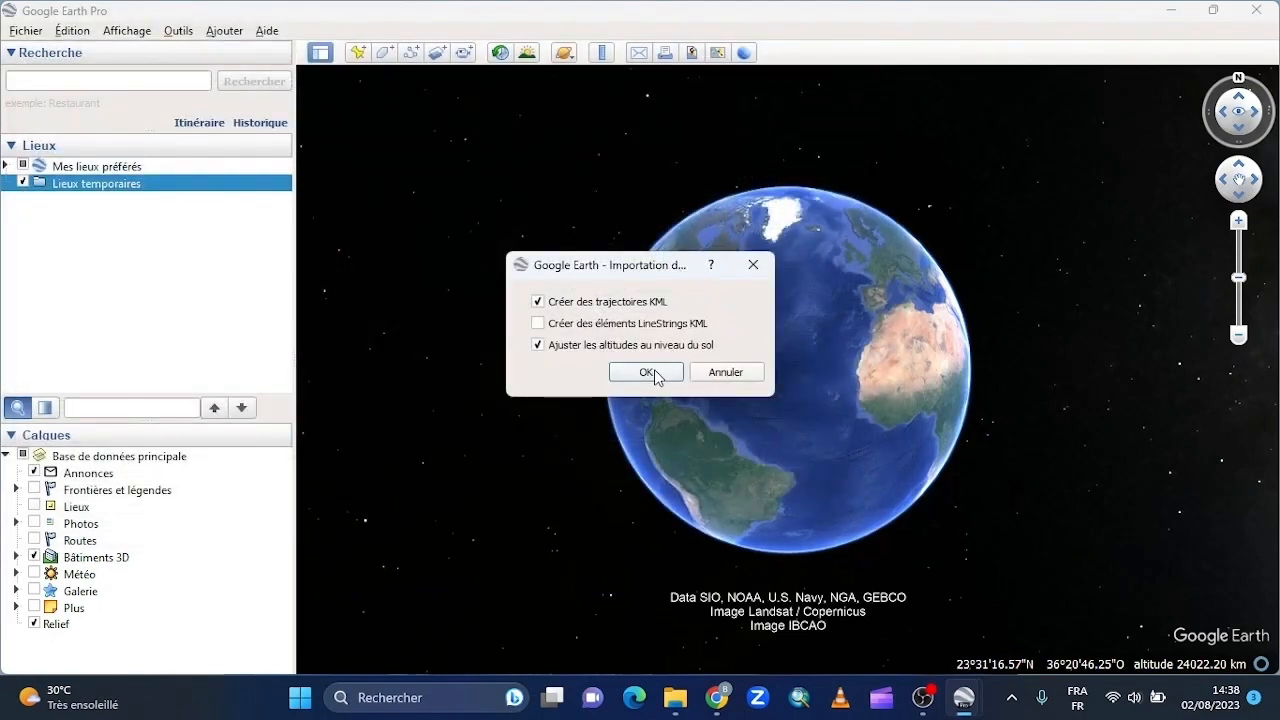
{"action": "left_click", "coordinate": [648, 372]}
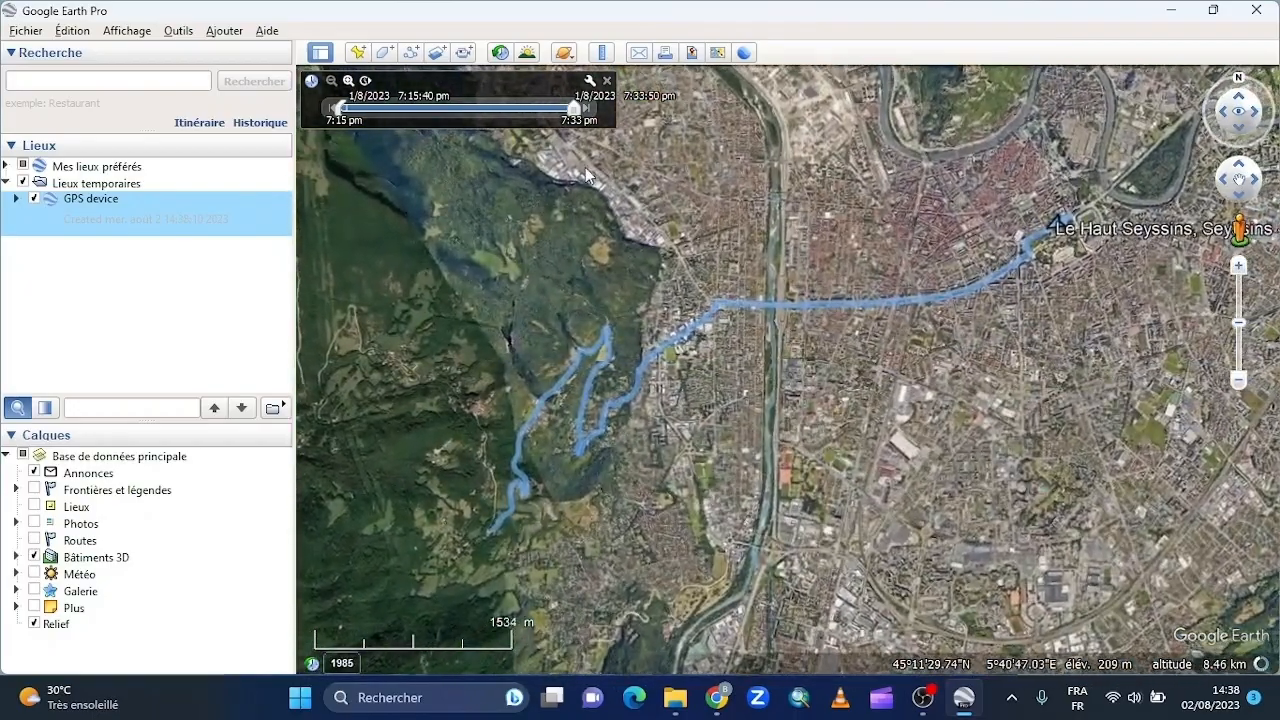
- Extend the time range to its end and expand the imported GPS device entry and its Tracks folder
{"action": "left_click_drag", "start_coordinate": [573, 109], "coordinate": [695, 129]}
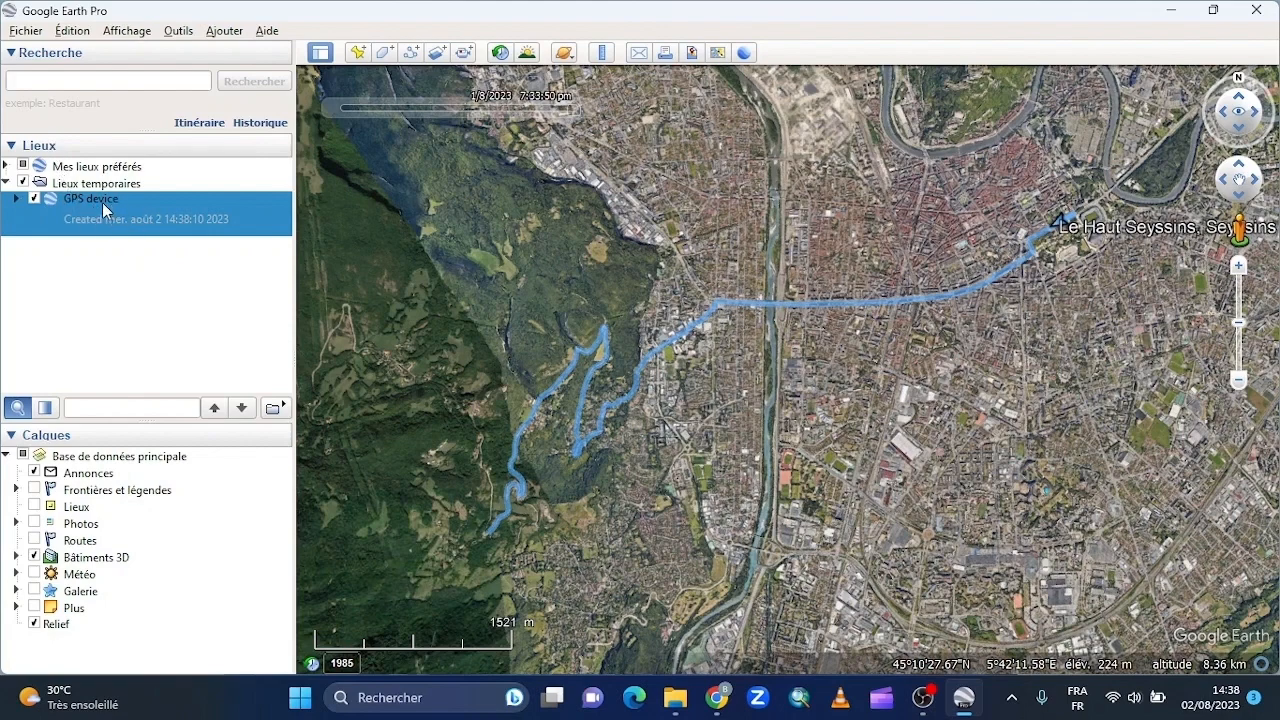
{"action": "left_click", "coordinate": [17, 201]}
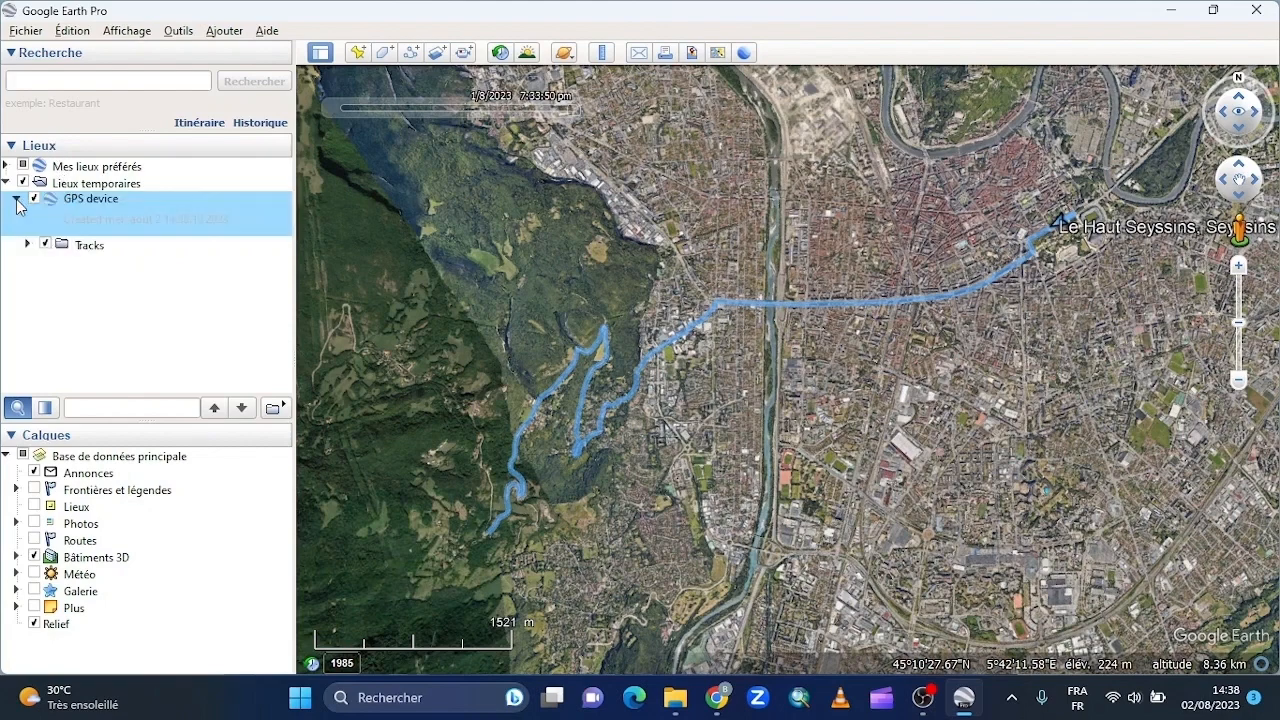
{"action": "left_click", "coordinate": [27, 245]}
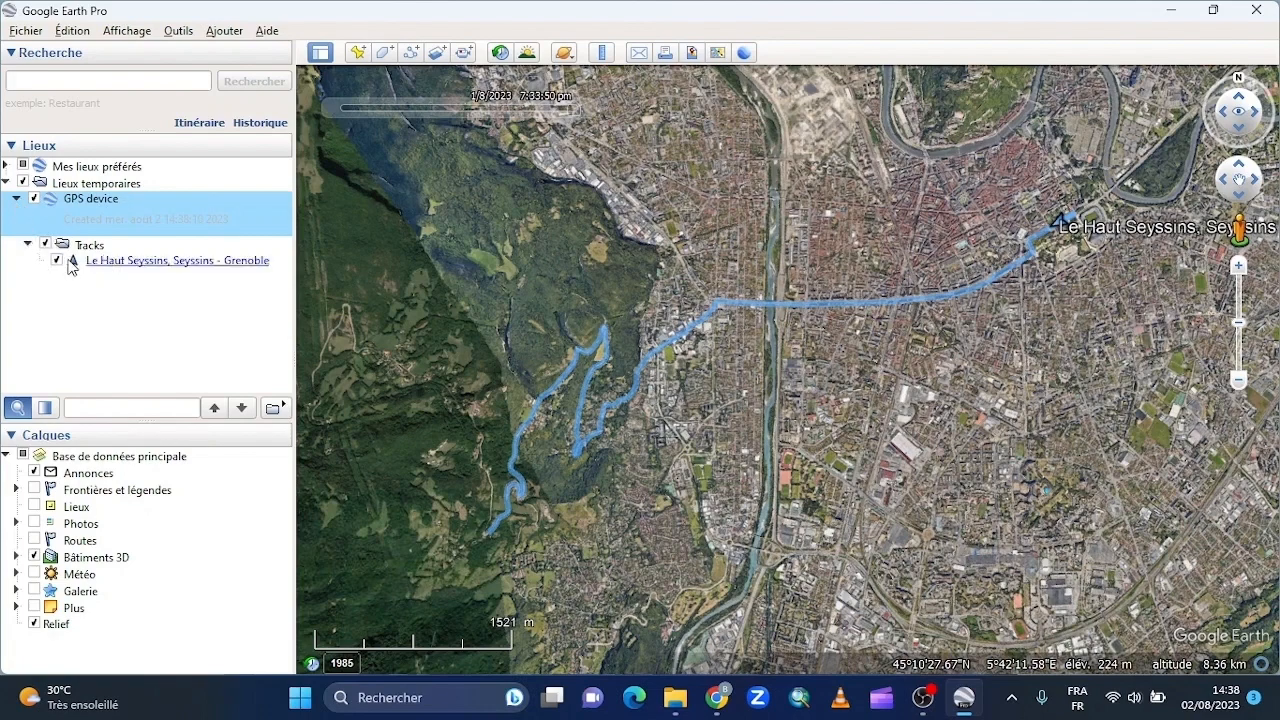
- Hide and show the imported Grenoble track, and readjust the time slider to display the whole route
{"action": "left_click", "coordinate": [56, 260]}
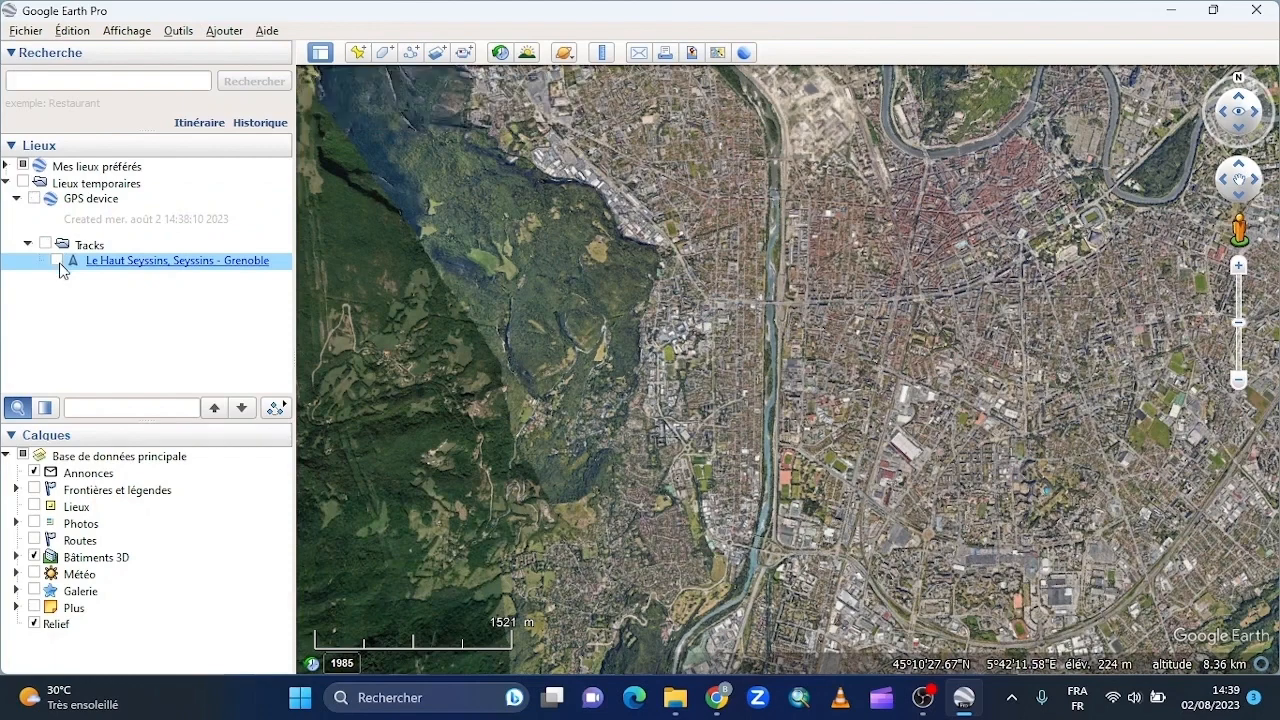
{"action": "left_click", "coordinate": [57, 261]}
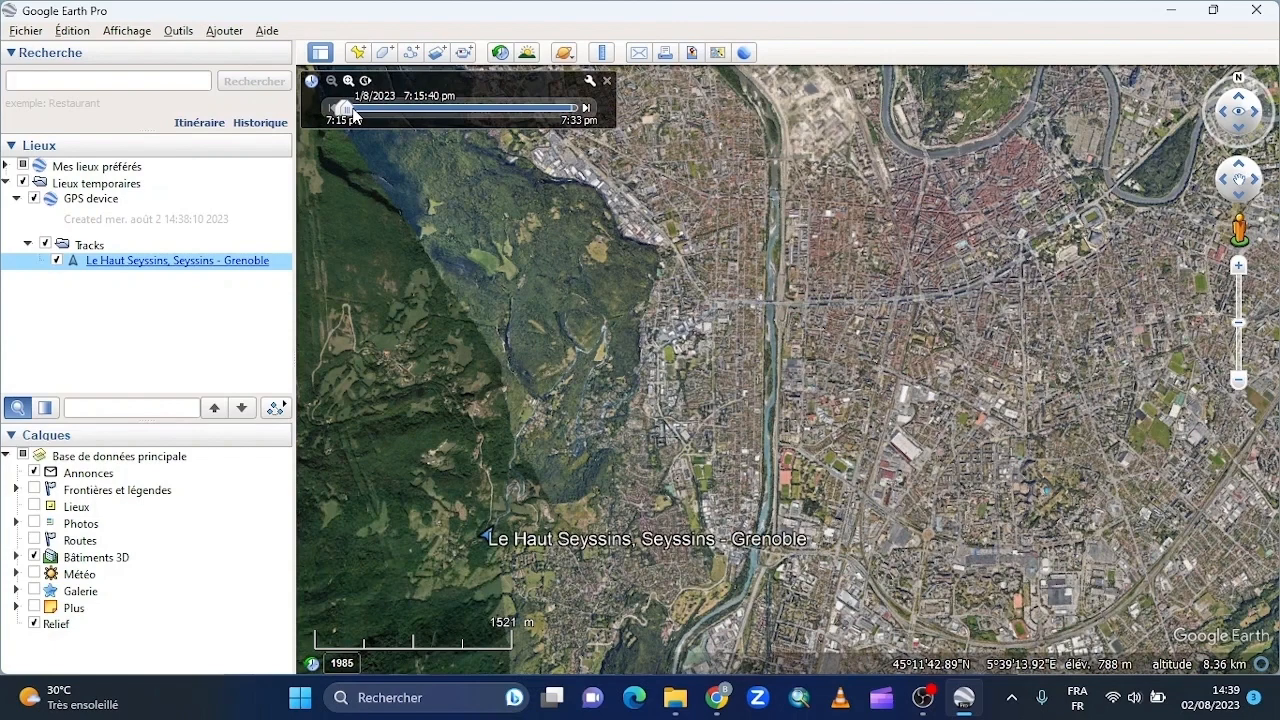
{"action": "mouse_move", "coordinate": [353, 115]}
{"action": "left_mouse_down"}
{"action": "mouse_move", "coordinate": [574, 118]}
{"action": "mouse_move", "coordinate": [345, 108]}
{"action": "left_mouse_up"}
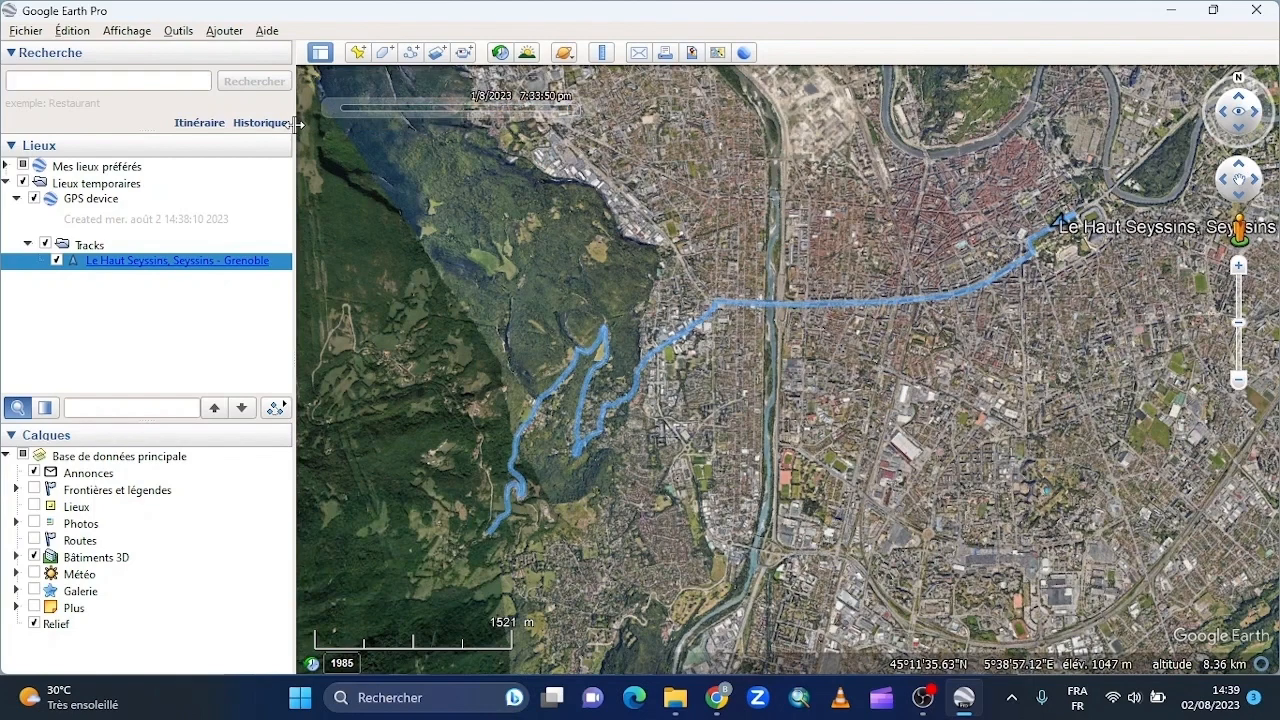
- Open the properties of the imported track and shorten its name to Grenoble
{"action": "right_click", "coordinate": [200, 262]}
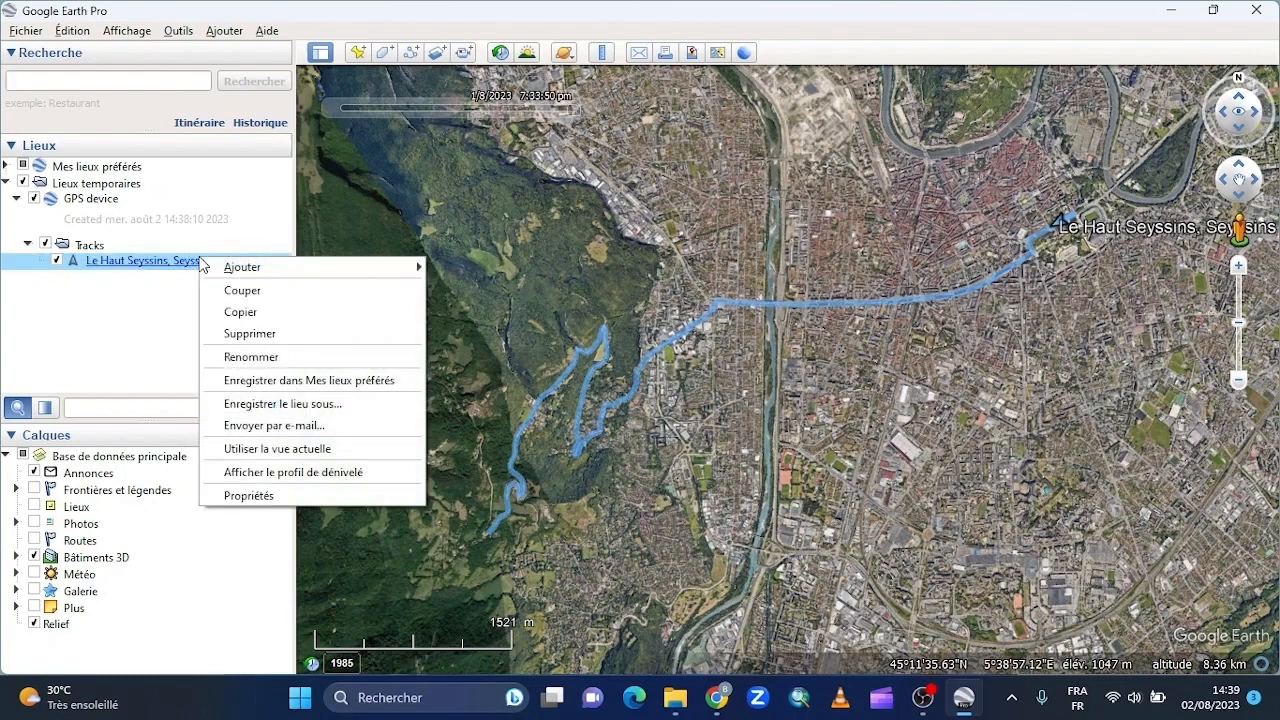
{"action": "left_click", "coordinate": [265, 497]}
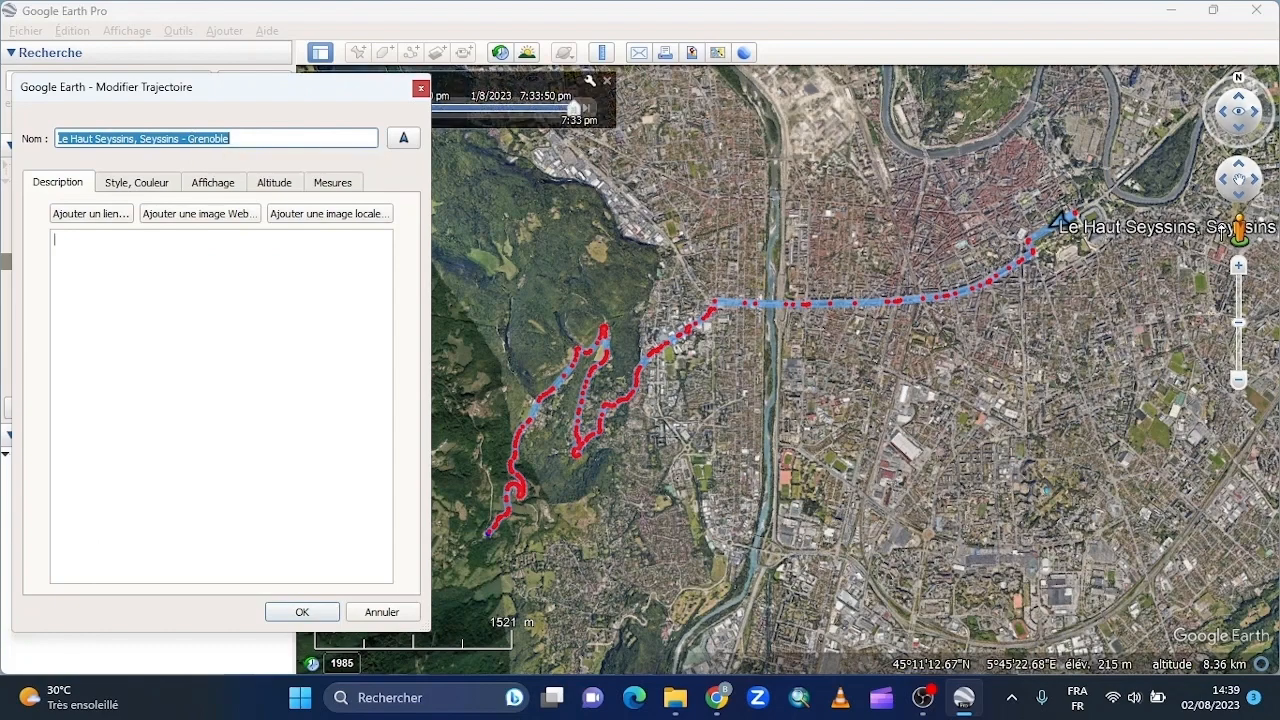
{"action": "left_click", "coordinate": [185, 139]}
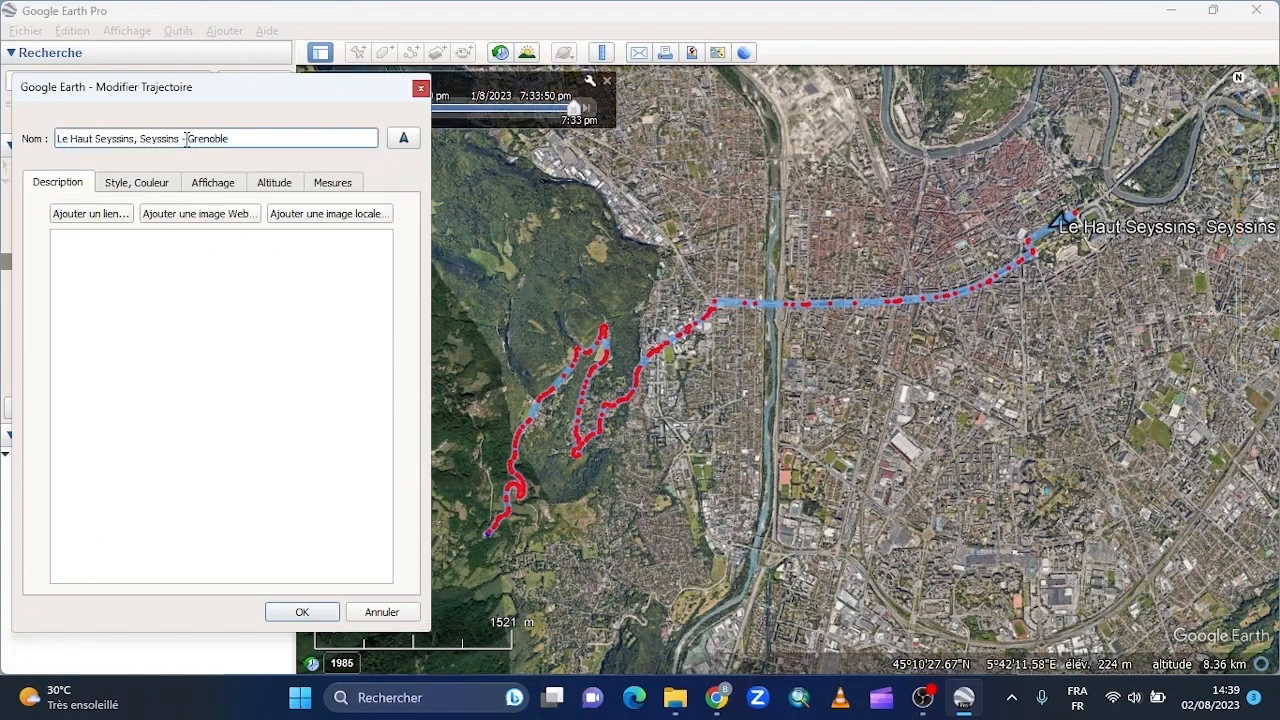
{"action": "key", "text": "BackSpace"}
{"action": "key", "text": "BackSpace"}
{"action": "key", "text": "BackSpace"}
{"action": "key", "text": "BackSpace"}
{"action": "key", "text": "BackSpace"}
{"action": "key", "text": "BackSpace"}
{"action": "key", "text": "BackSpace"}
{"action": "key", "text": "BackSpace"}
{"action": "key", "text": "BackSpace"}
{"action": "key", "text": "BackSpace"}
{"action": "key", "text": "BackSpace"}
{"action": "key", "text": "BackSpace"}
{"action": "key", "text": "BackSpace"}
{"action": "key", "text": "BackSpace"}
{"action": "key", "text": "BackSpace"}
{"action": "key", "text": "BackSpace"}
{"action": "key", "text": "BackSpace"}
{"action": "key", "text": "BackSpace"}
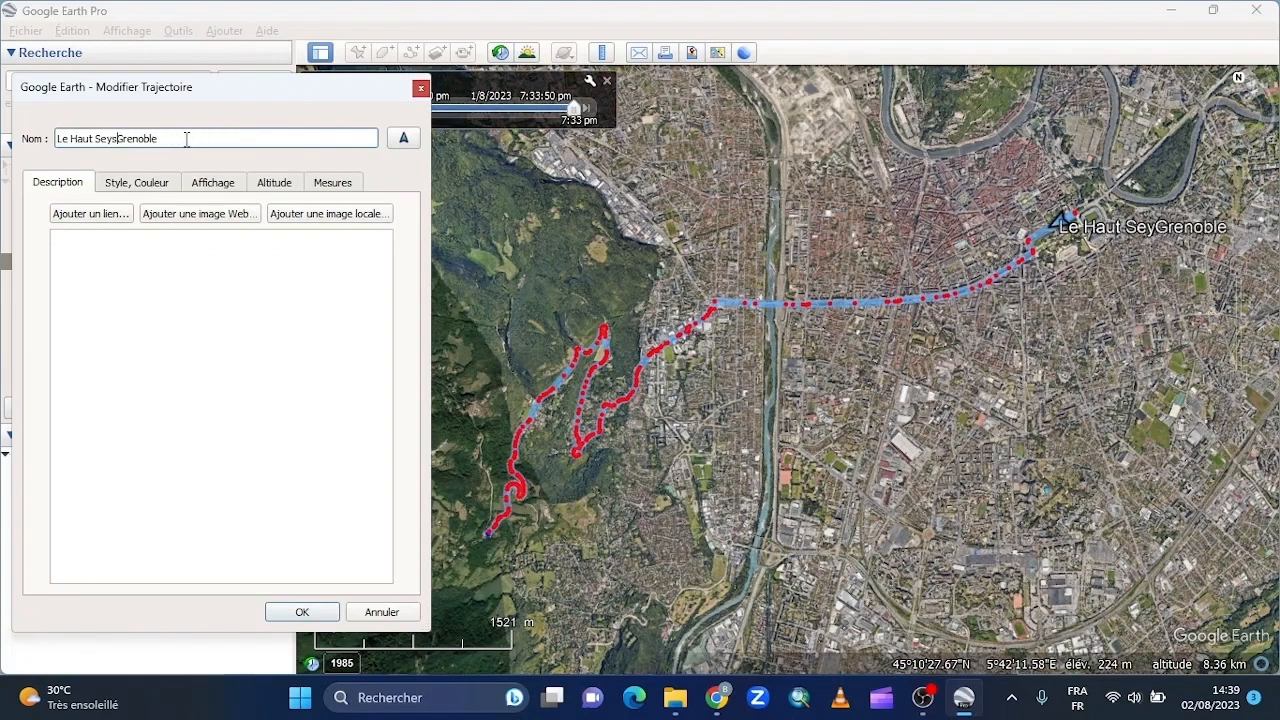
{"action": "key", "text": "BackSpace"}
{"action": "key", "text": "BackSpace"}
{"action": "key", "text": "BackSpace"}
{"action": "key", "text": "BackSpace"}
{"action": "key", "text": "BackSpace"}
{"action": "key", "text": "BackSpace"}
{"action": "key", "text": "BackSpace"}
{"action": "key", "text": "BackSpace"}
{"action": "key", "text": "BackSpace"}
{"action": "key", "text": "BackSpace"}
{"action": "key", "text": "BackSpace"}
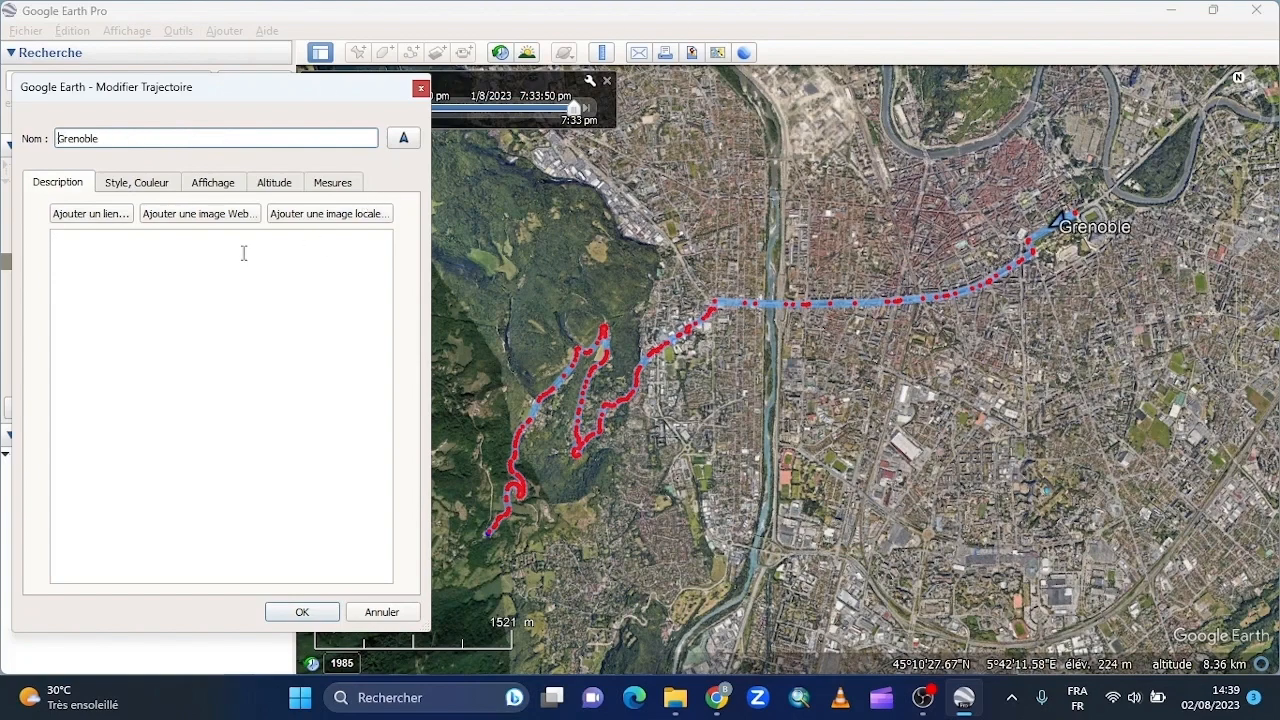
- Set the track's line colour to red (#ff0000)
{"action": "left_click", "coordinate": [165, 188]}
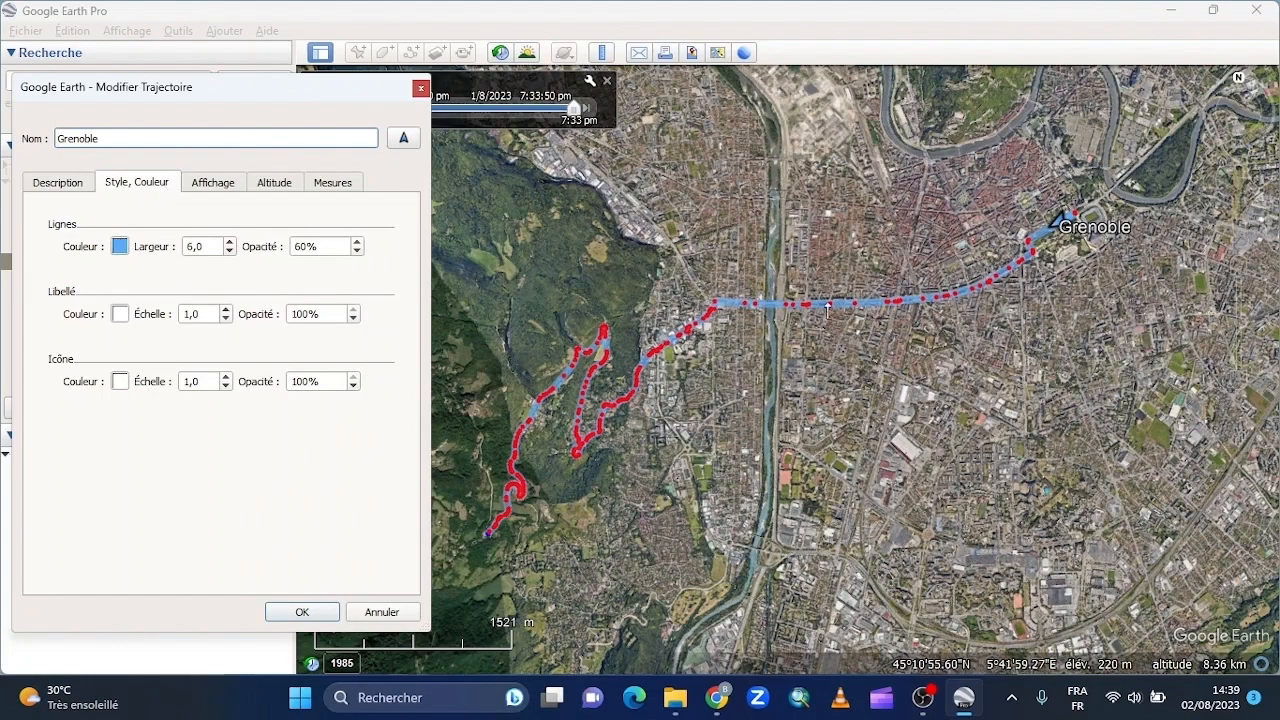
{"action": "left_click", "coordinate": [120, 247]}
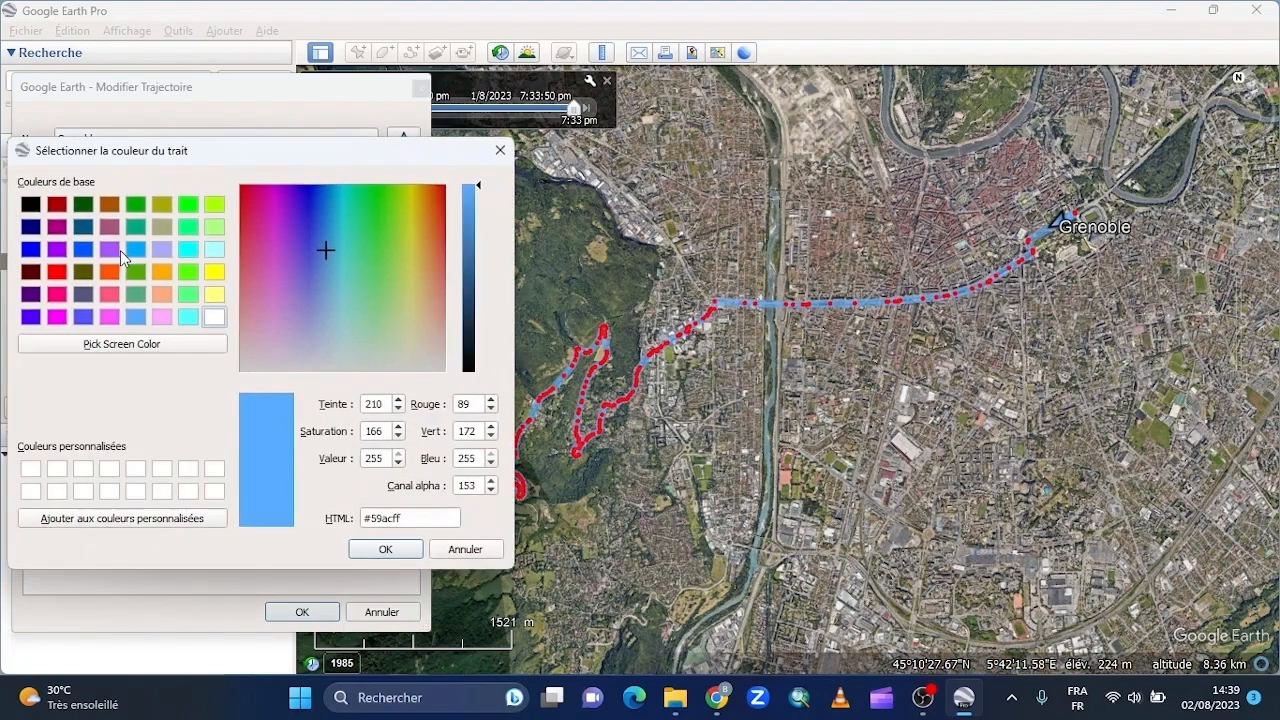
{"action": "left_click", "coordinate": [57, 272]}
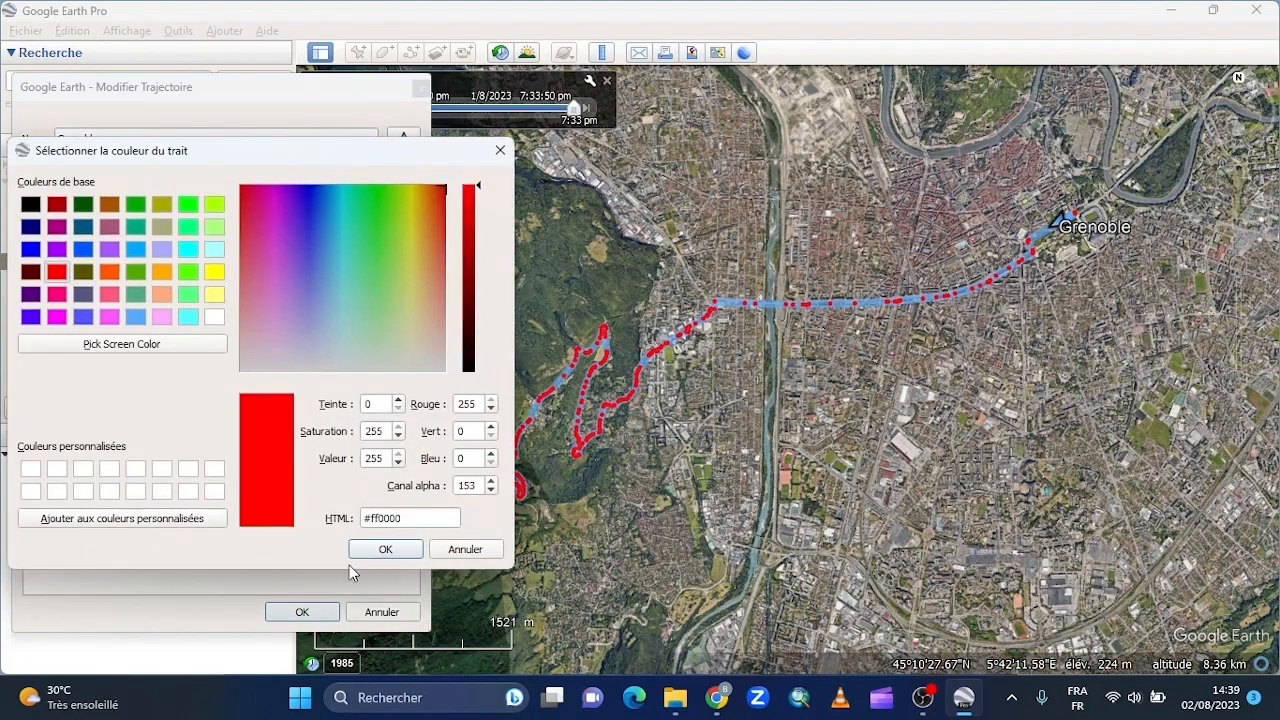
{"action": "left_click", "coordinate": [380, 550]}
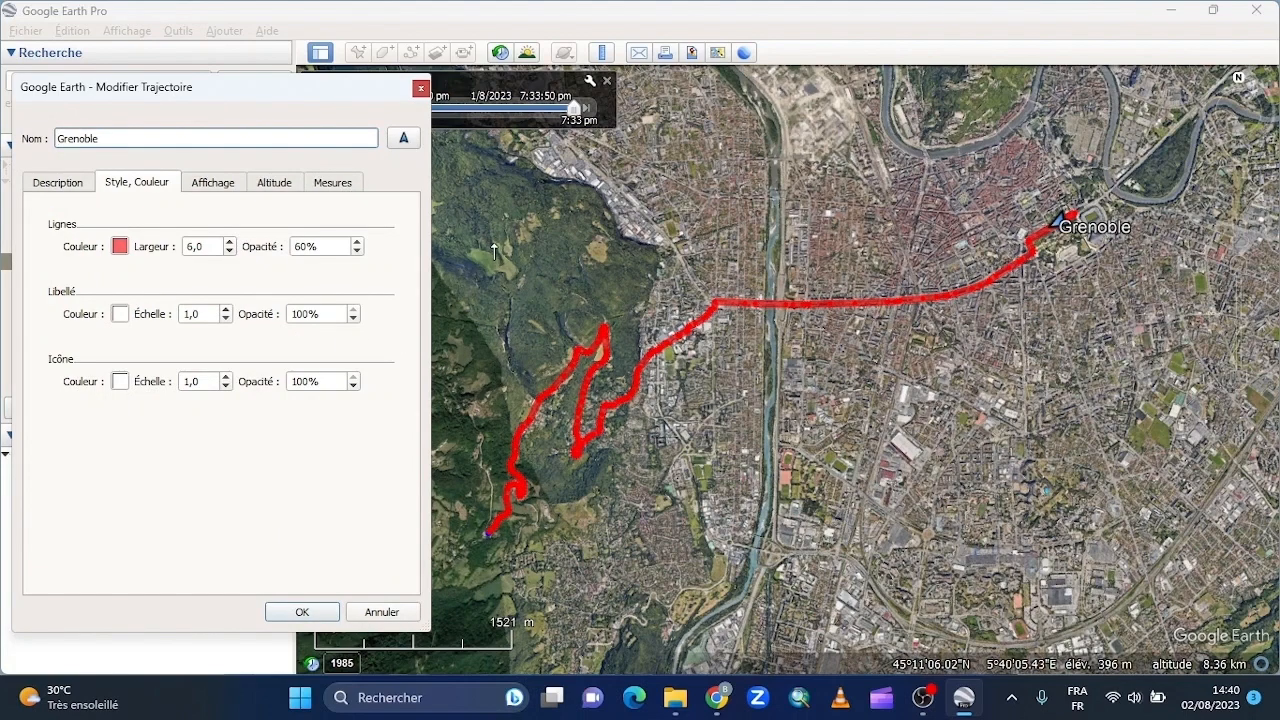
- Set the track's label colour to red (#ff0000) and its label scale to 0
{"action": "left_click", "coordinate": [120, 313]}
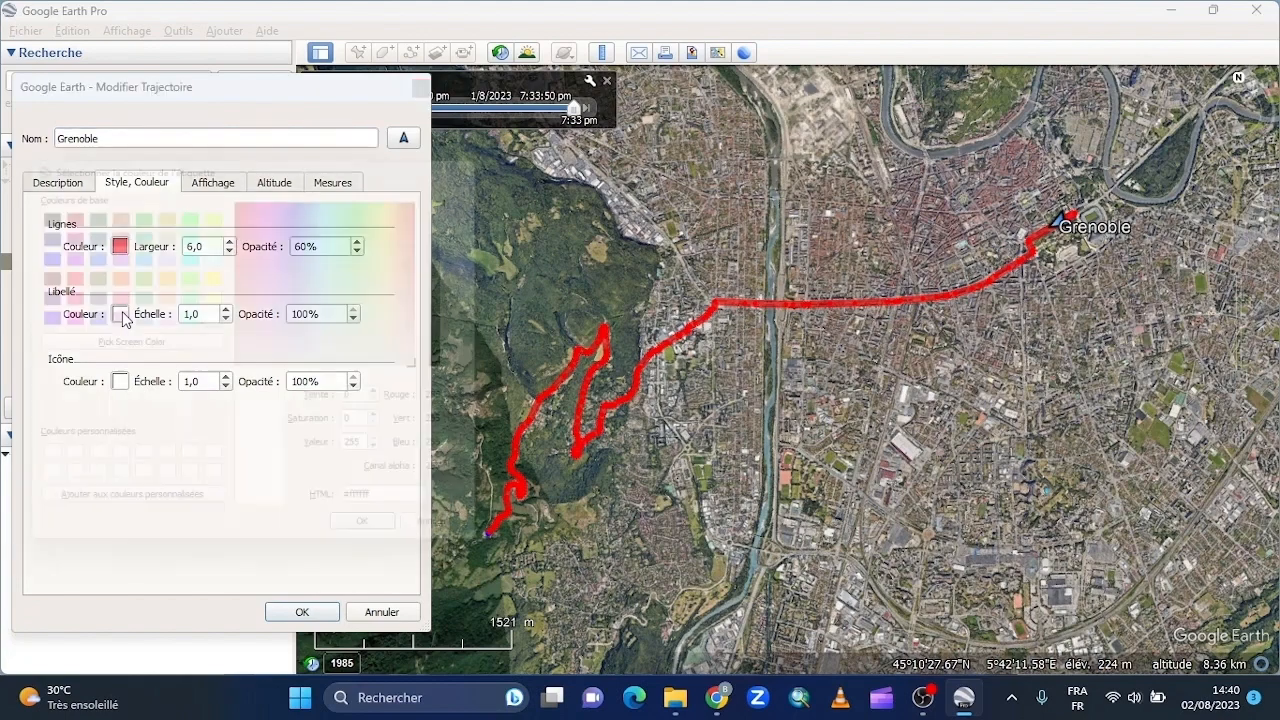
{"action": "left_click", "coordinate": [57, 271]}
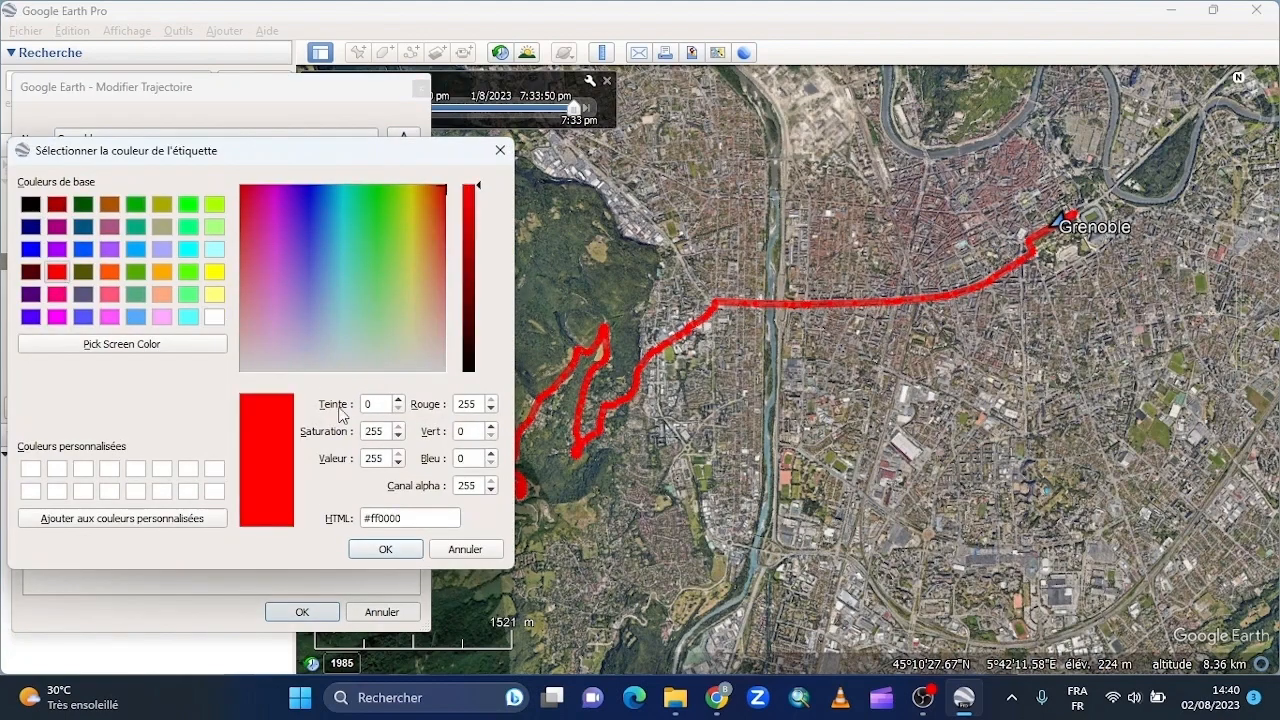
{"action": "left_click", "coordinate": [371, 547]}
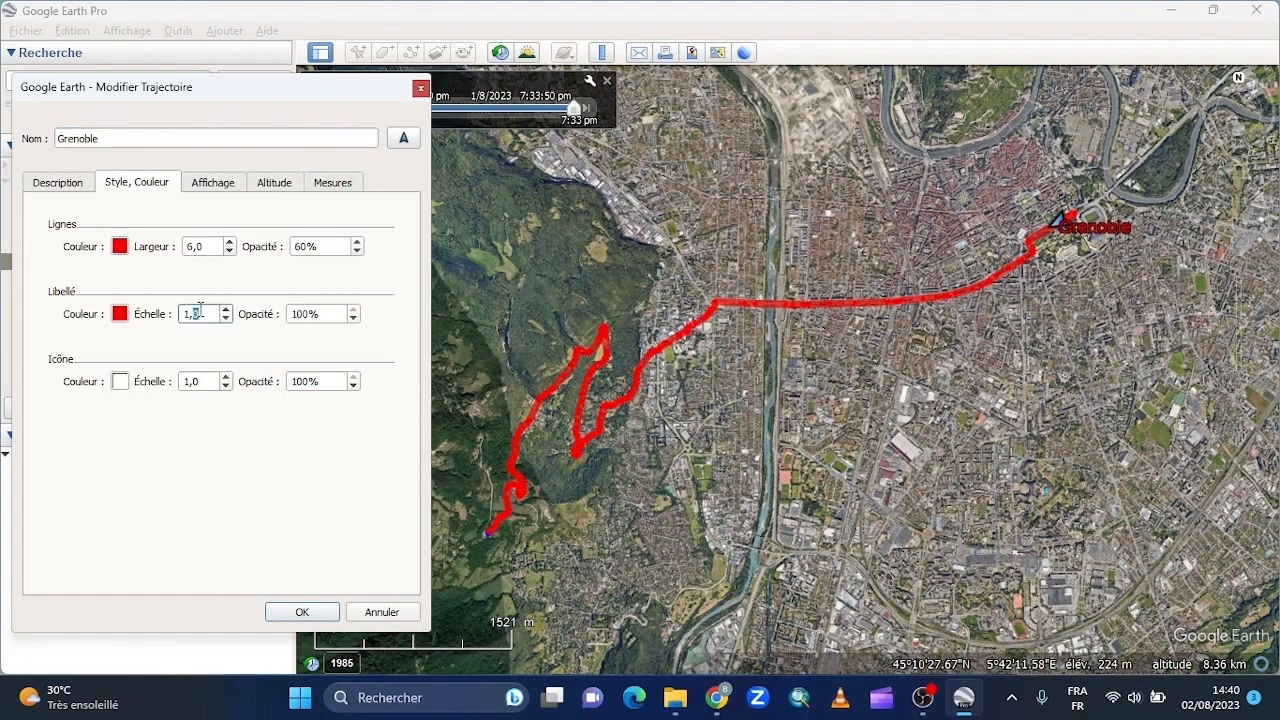
{"action": "key", "text": "BackSpace"}
{"action": "key", "text": "BackSpace"}
{"action": "key", "text": "BackSpace"}
{"action": "type", "text": "2"}
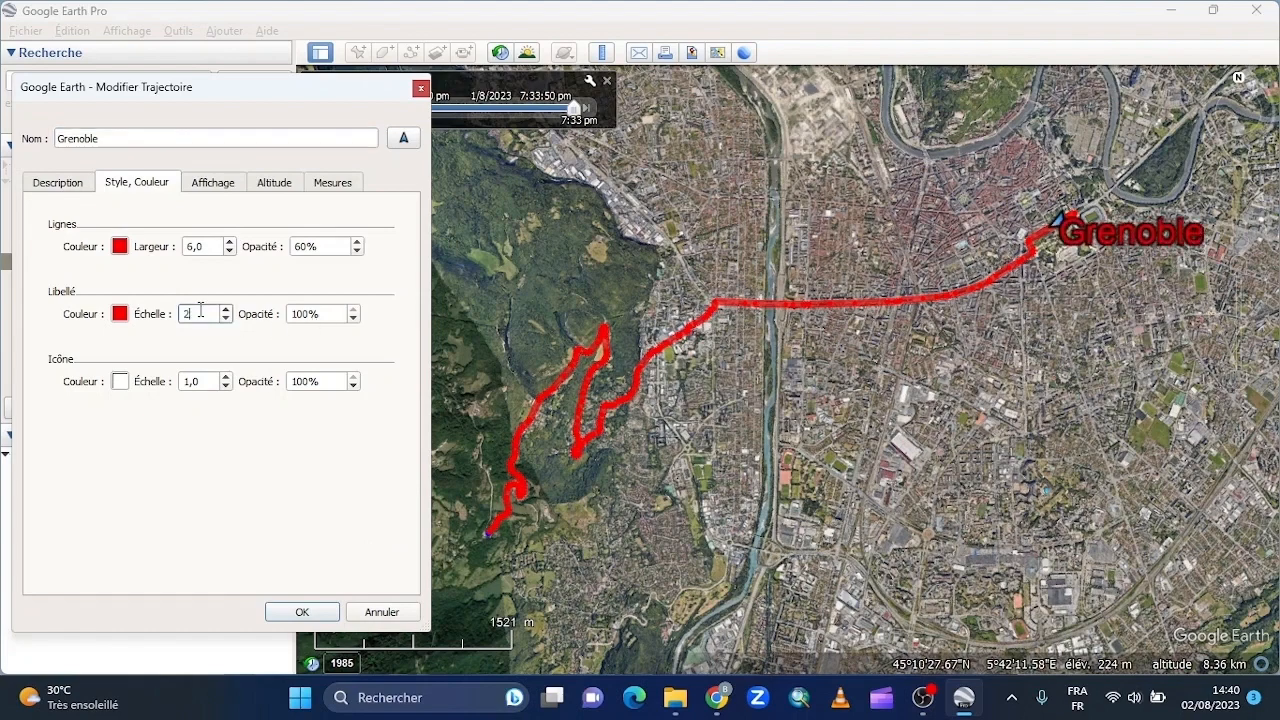
{"action": "key", "text": "BackSpace"}
{"action": "type", "text": "0"}
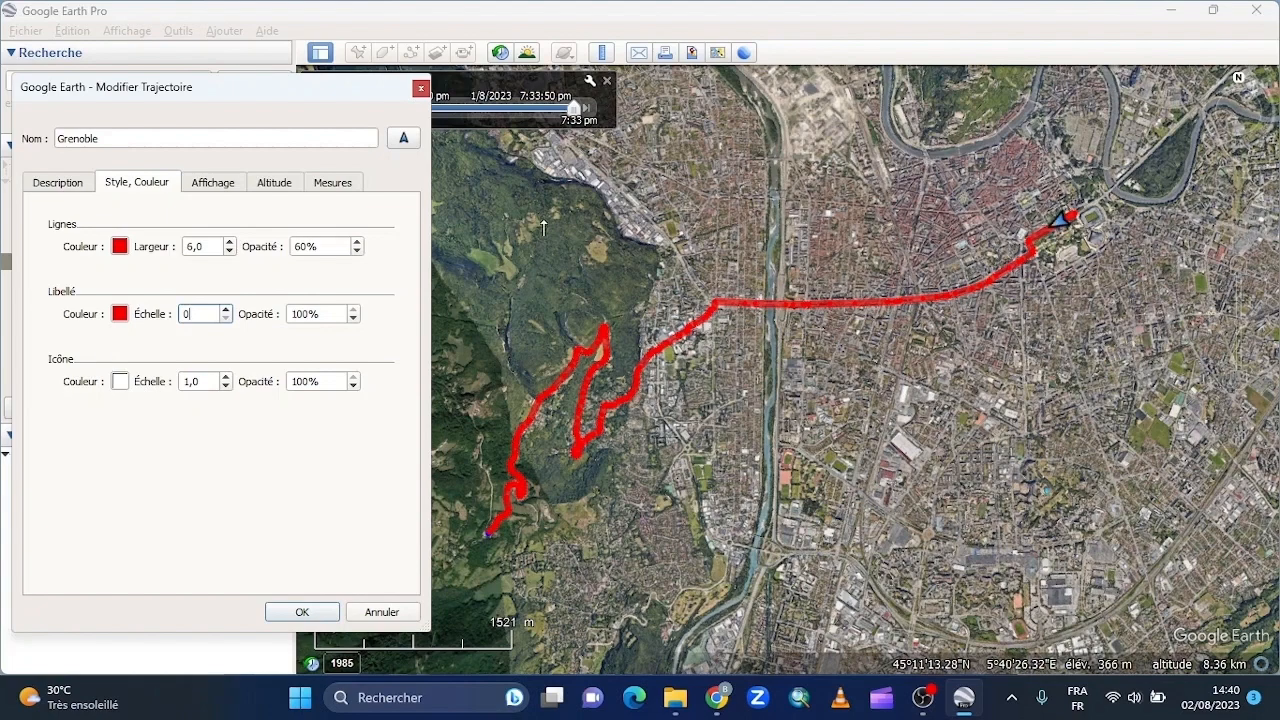
- Set the track's icon colour to black (#000000)
{"action": "left_click", "coordinate": [119, 382]}
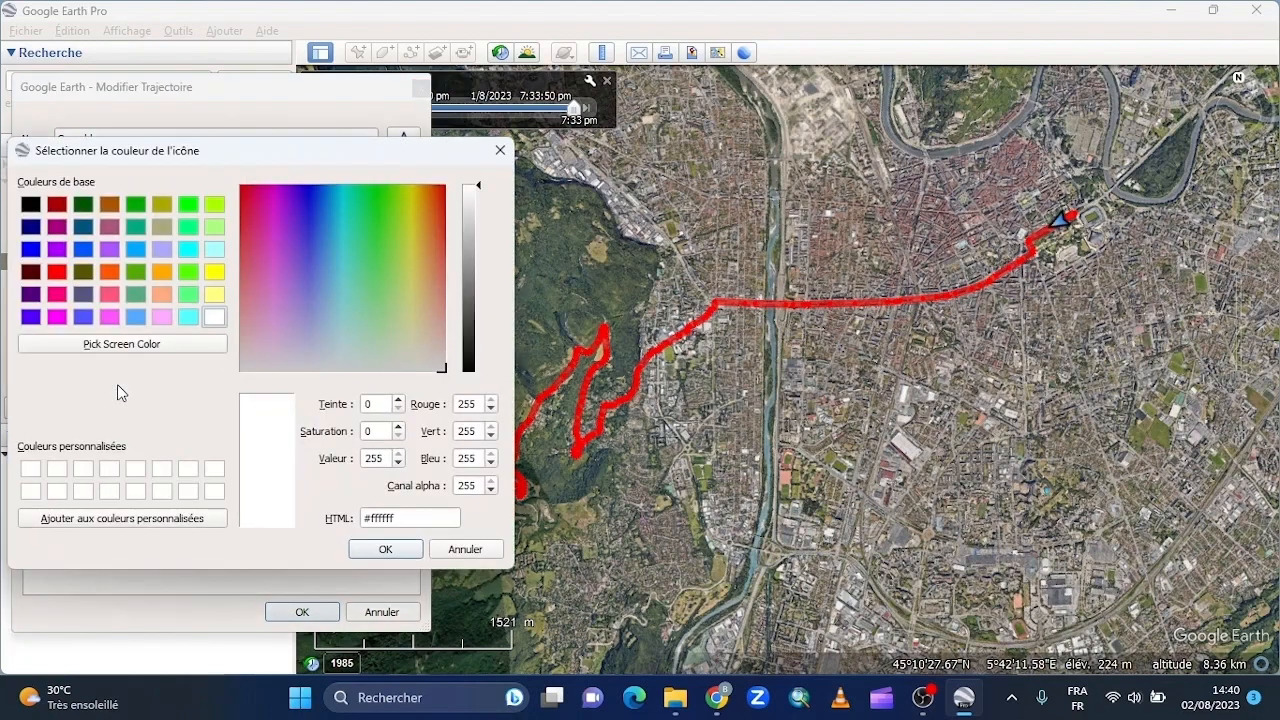
{"action": "left_click", "coordinate": [31, 204]}
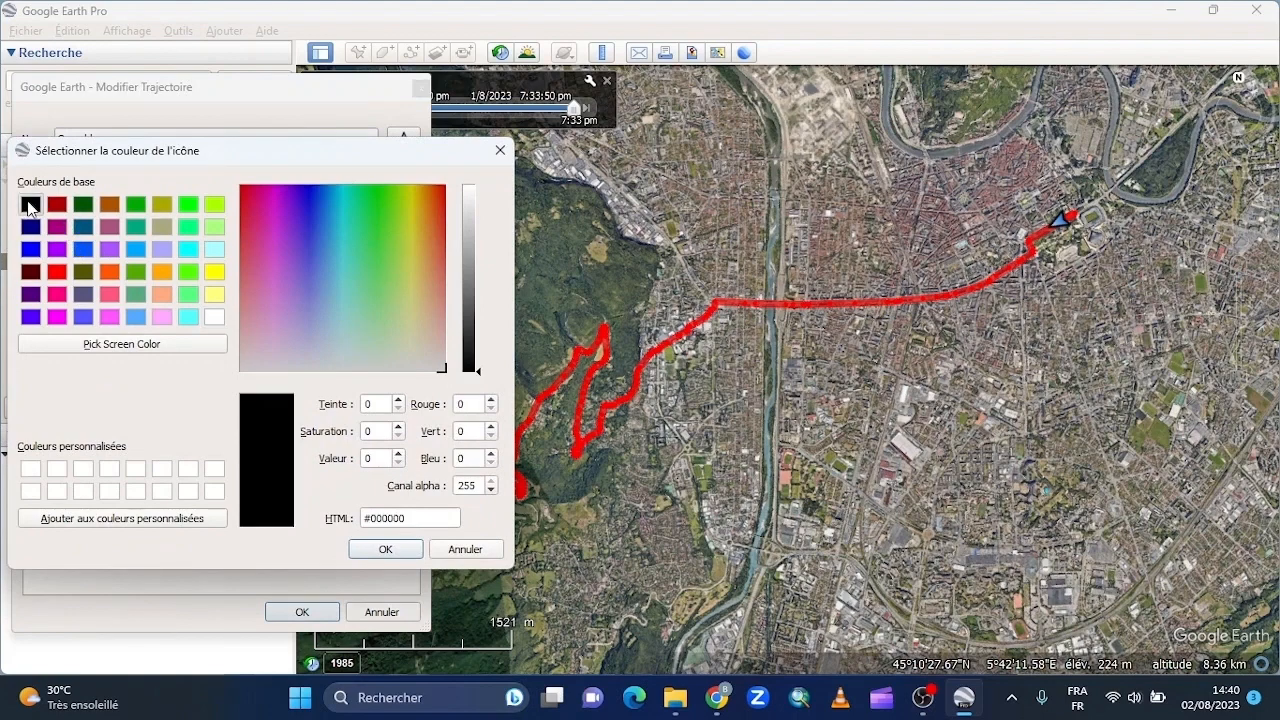
{"action": "left_click", "coordinate": [375, 550]}
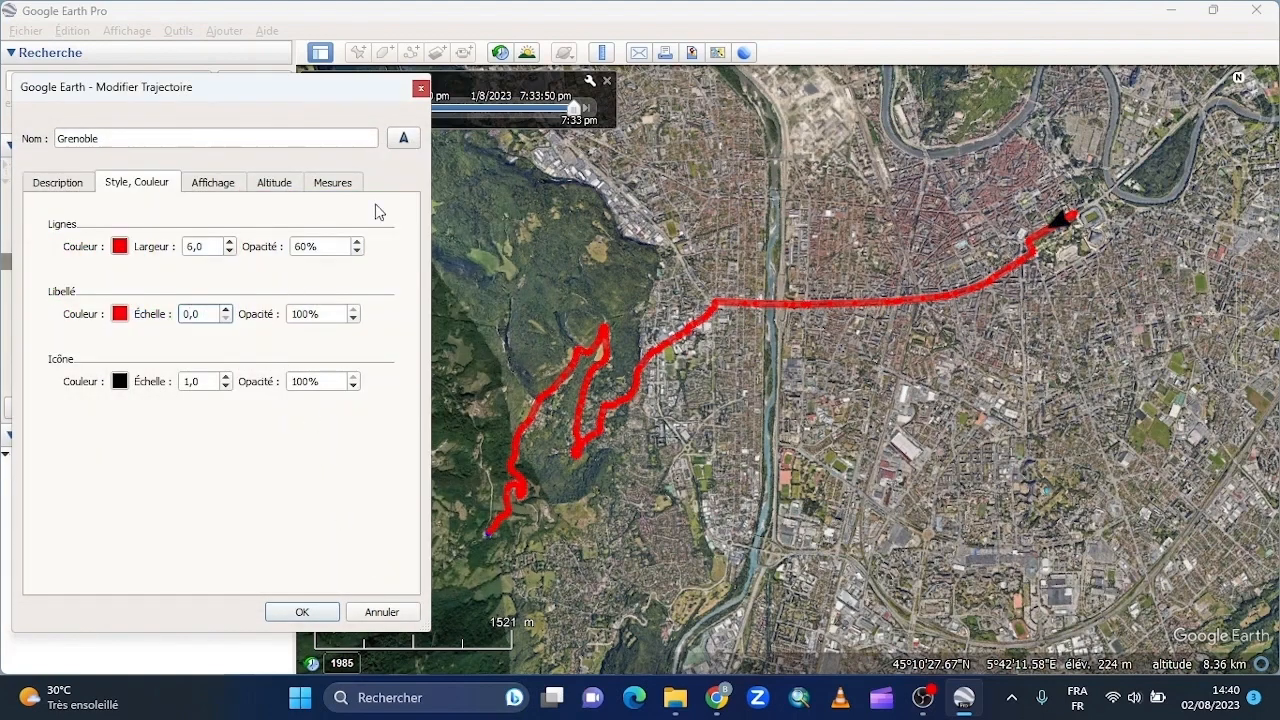
- Choose the directional arrow icon (track.png) for the track and apply all the track's property changes
{"action": "left_click", "coordinate": [403, 140]}
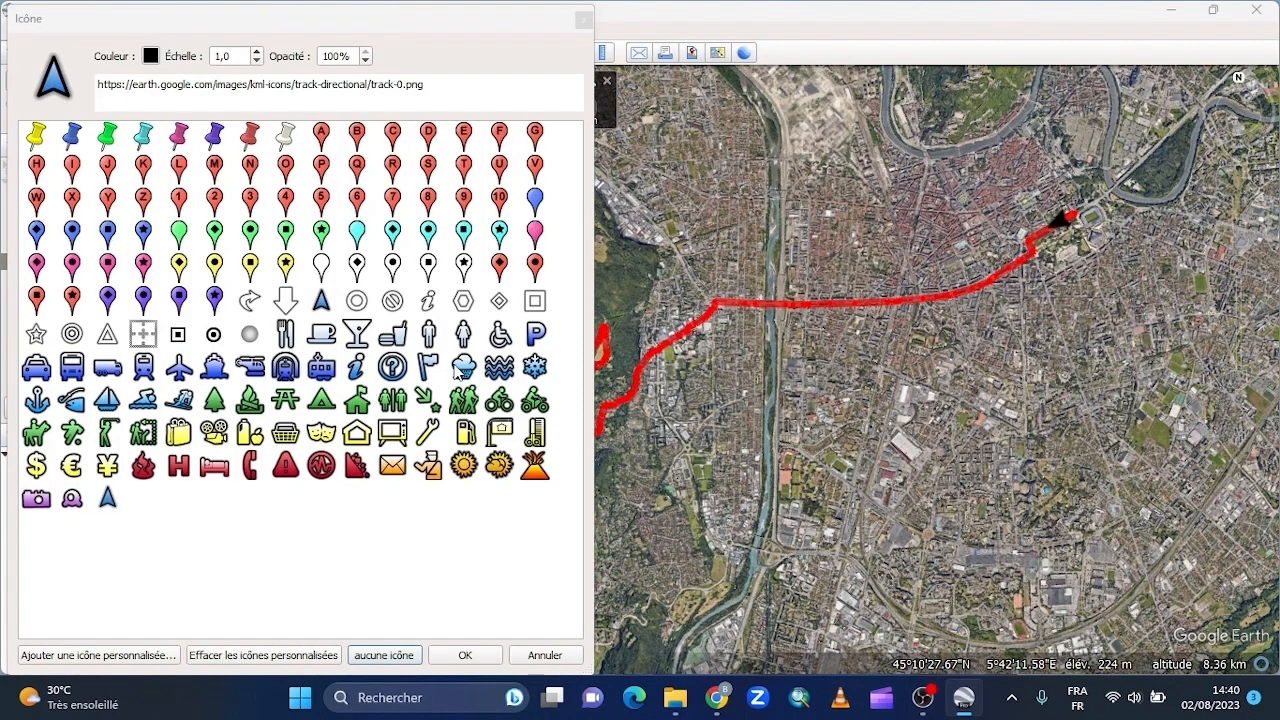
{"action": "left_click", "coordinate": [322, 305]}
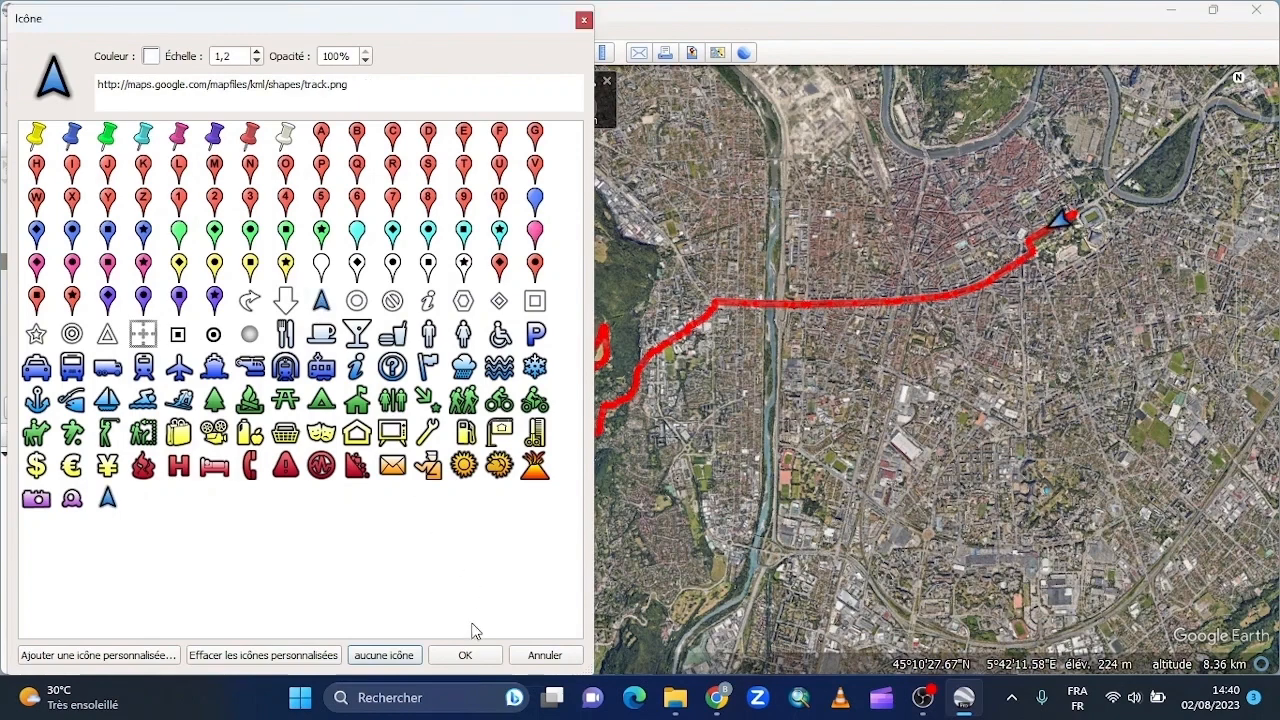
{"action": "left_click", "coordinate": [465, 655]}
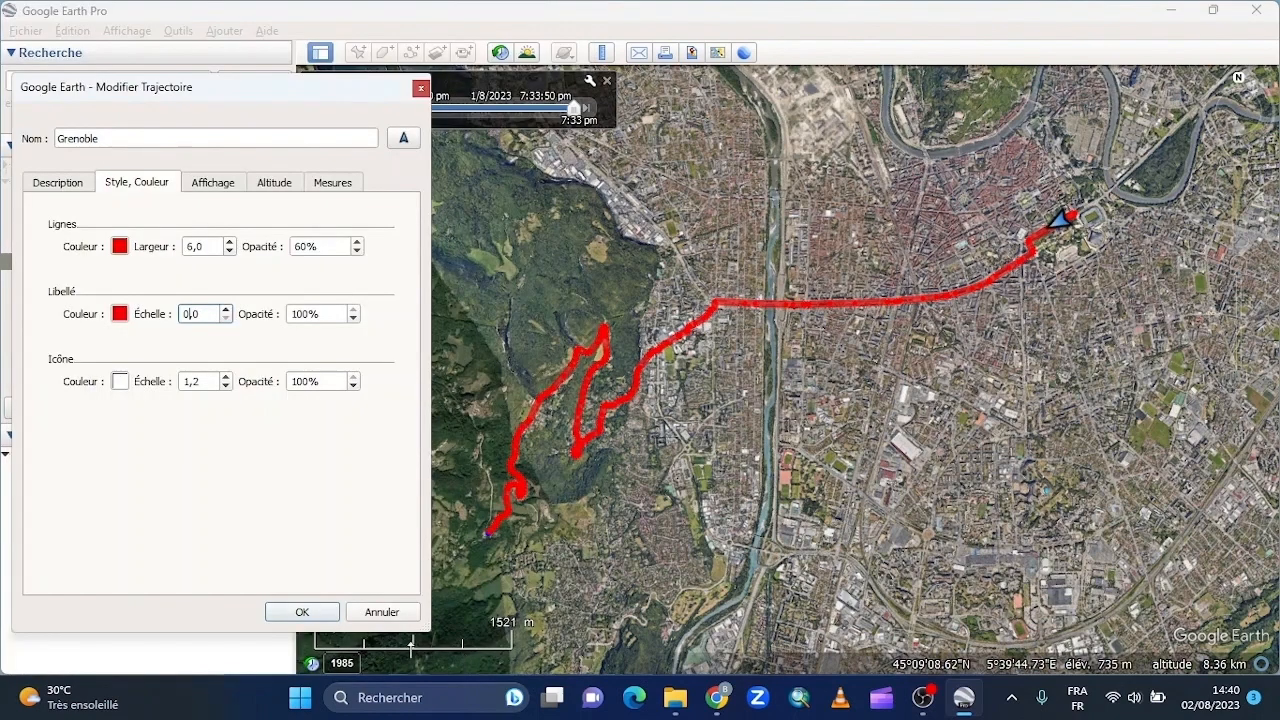
{"action": "left_click", "coordinate": [320, 614]}
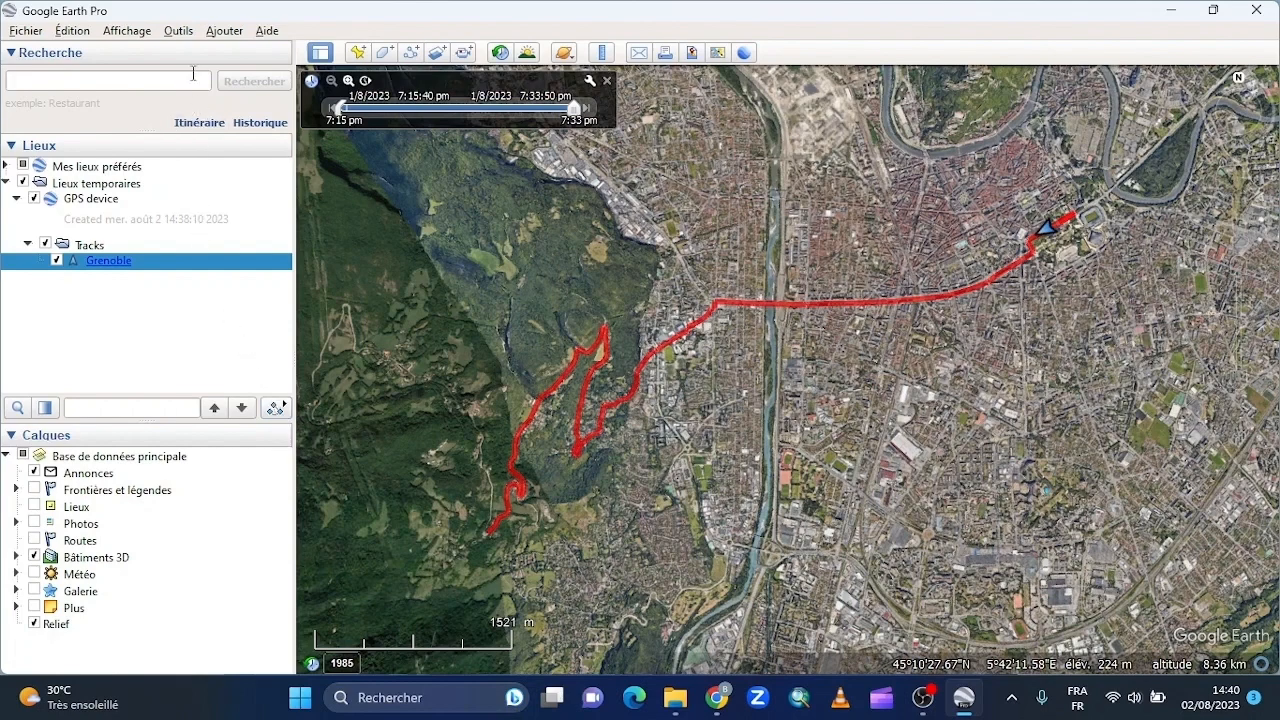
- Lower the playback speed for tours created from a track in the tour options and apply the change
{"action": "left_click", "coordinate": [180, 31]}
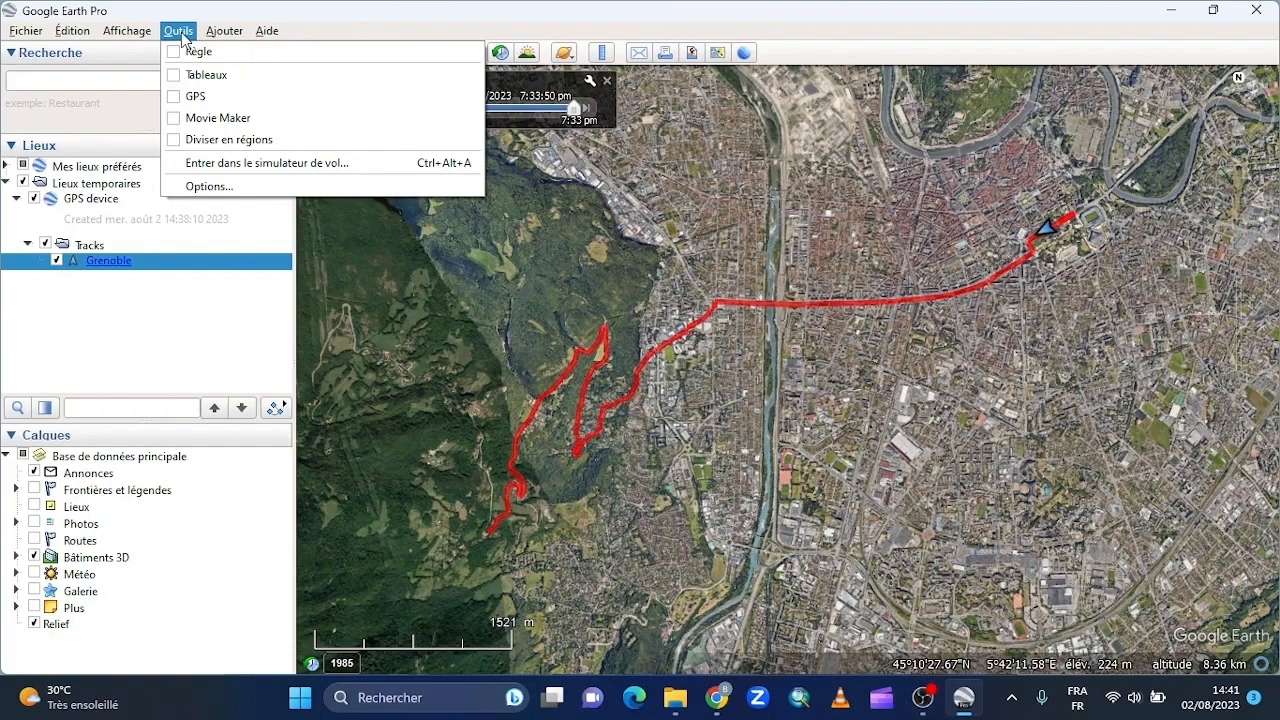
{"action": "left_click", "coordinate": [197, 190]}
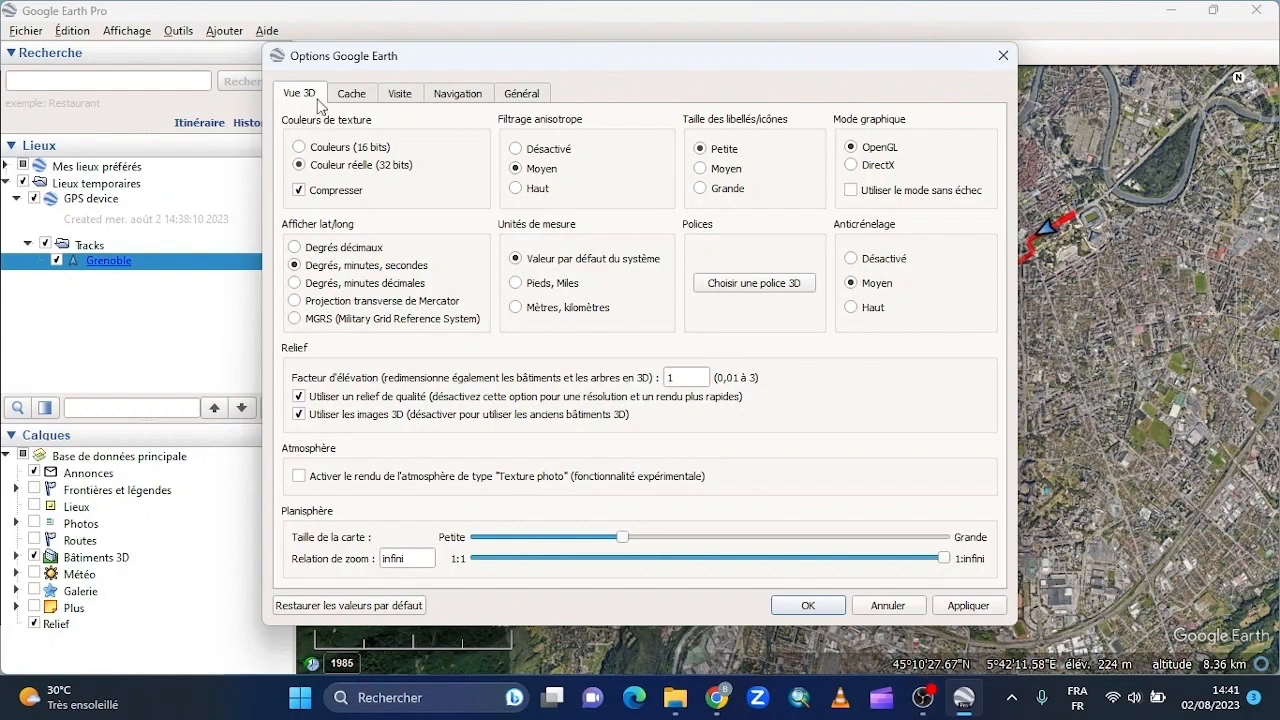
{"action": "left_click", "coordinate": [400, 96]}
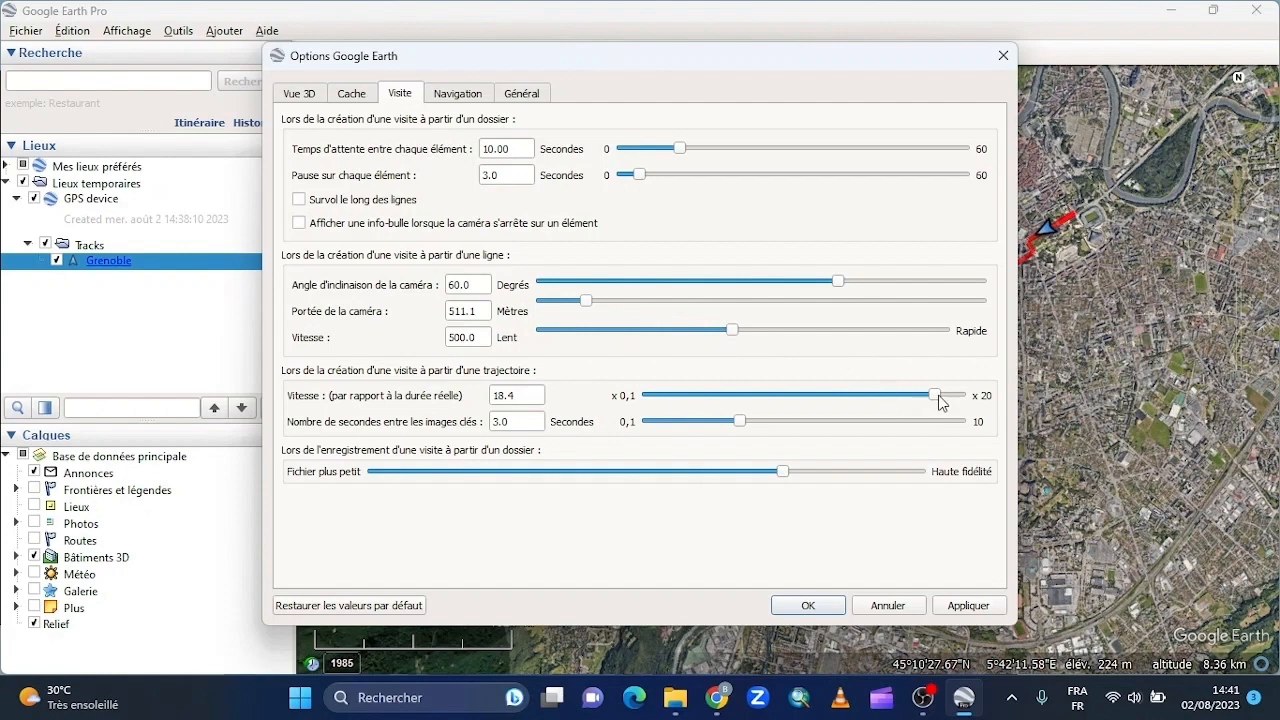
{"action": "left_click_drag", "start_coordinate": [937, 398], "coordinate": [889, 400]}
{"action": "left_click", "coordinate": [791, 605]}
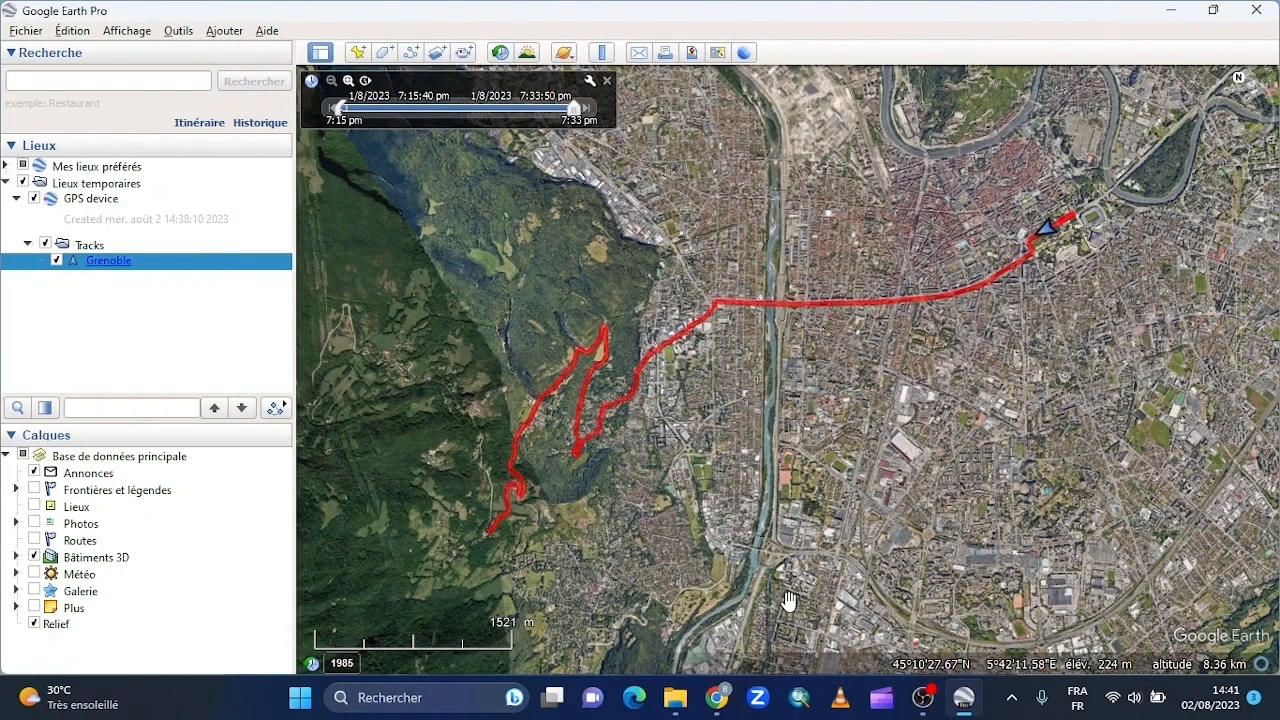
- Play the Grenoble track's tour, then pause it near its start with the tour recorder open
{"action": "left_click", "coordinate": [280, 416]}
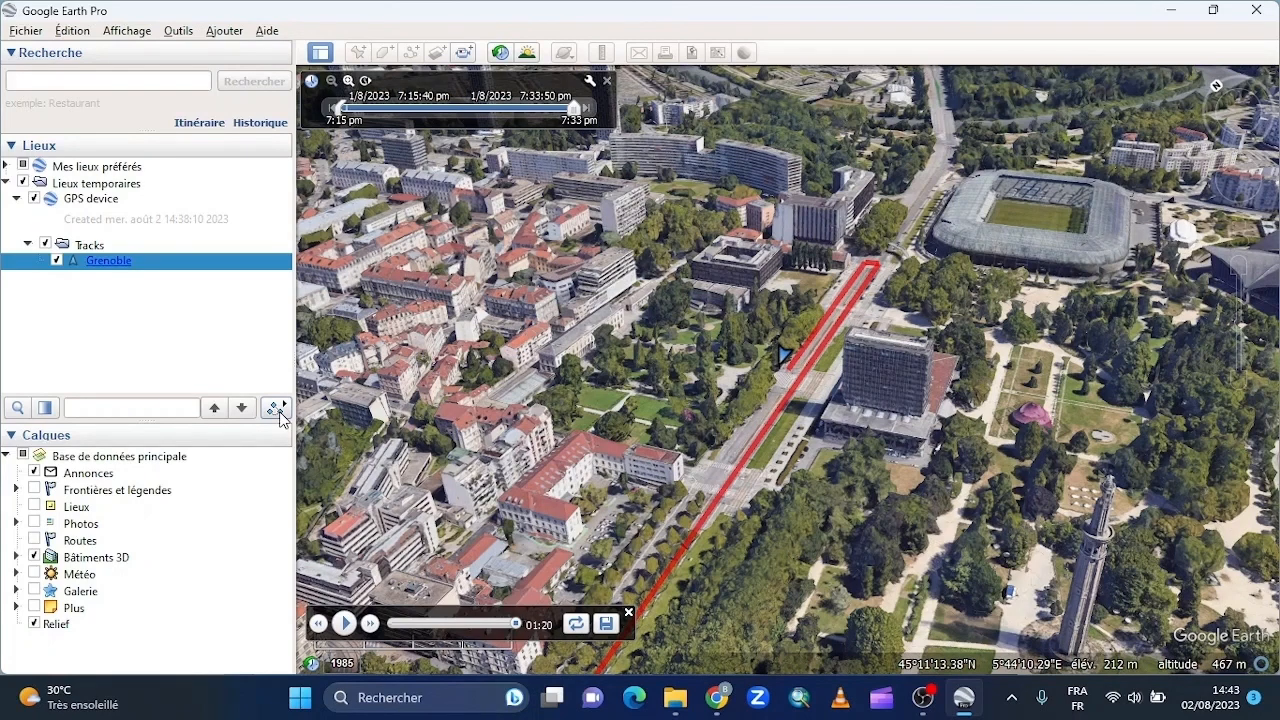
{"action": "left_click", "coordinate": [464, 53]}
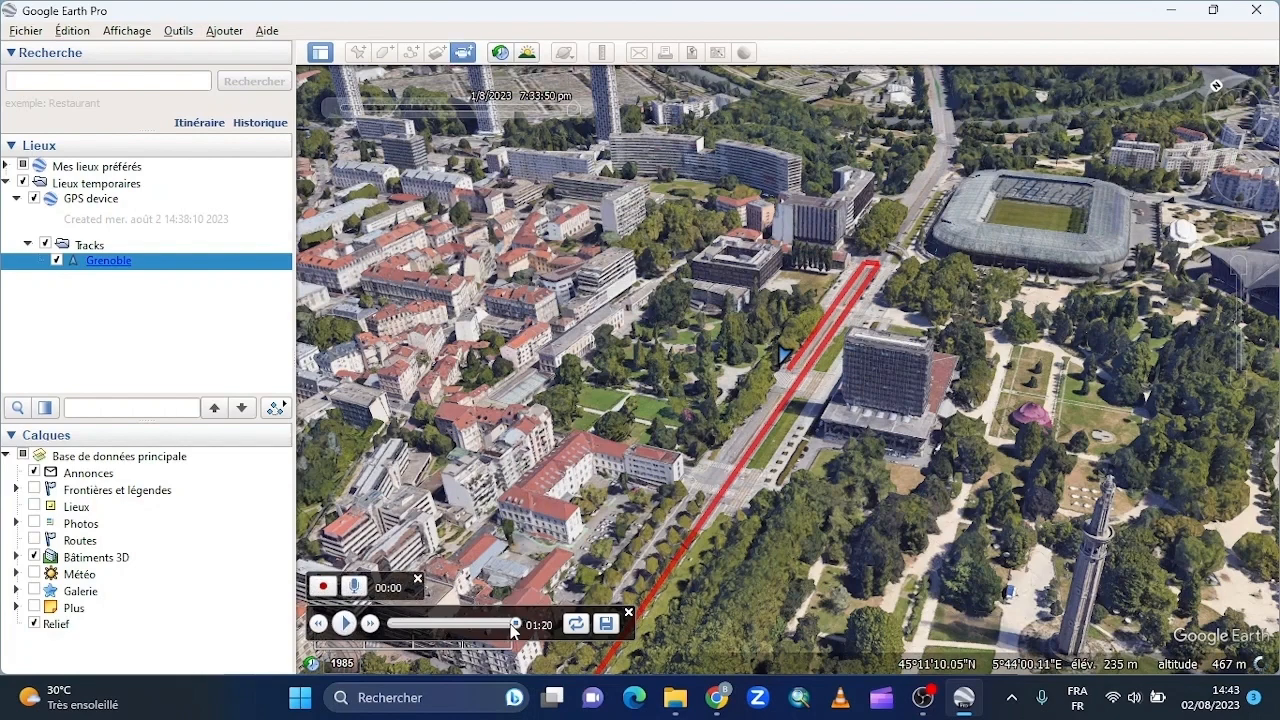
{"action": "left_click_drag", "start_coordinate": [514, 623], "coordinate": [384, 634]}
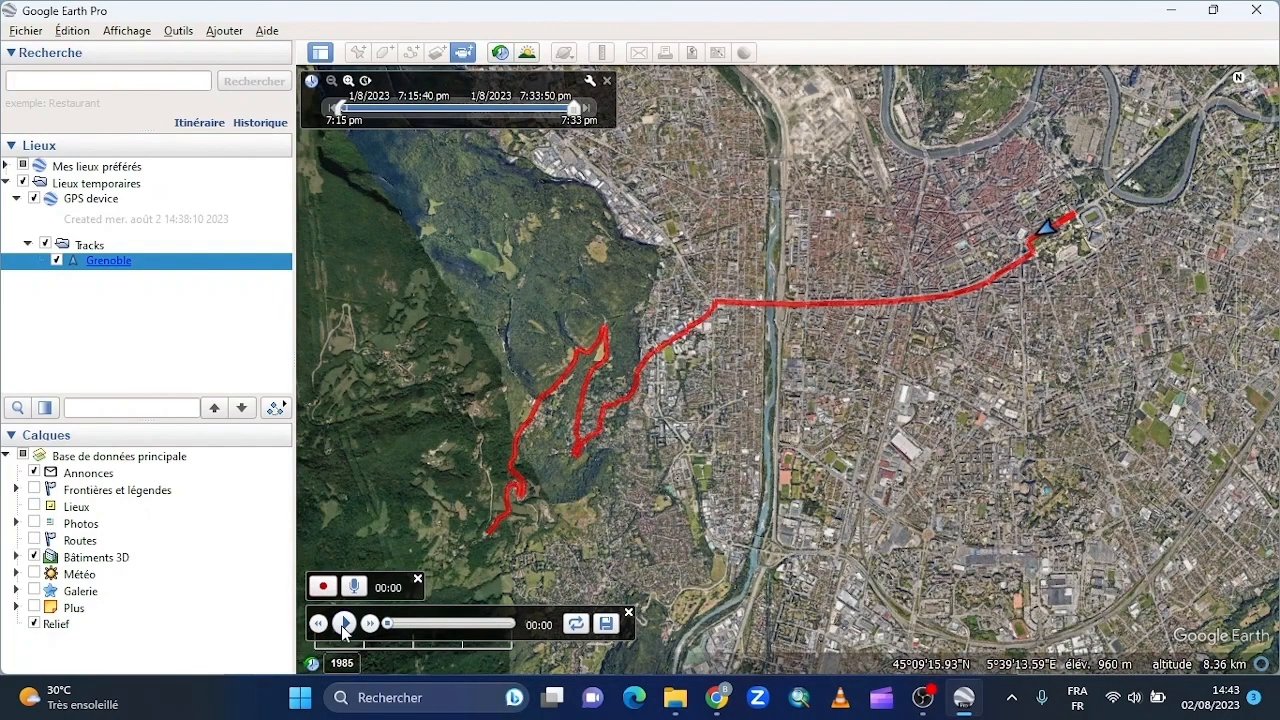
{"action": "left_click", "coordinate": [343, 624]}
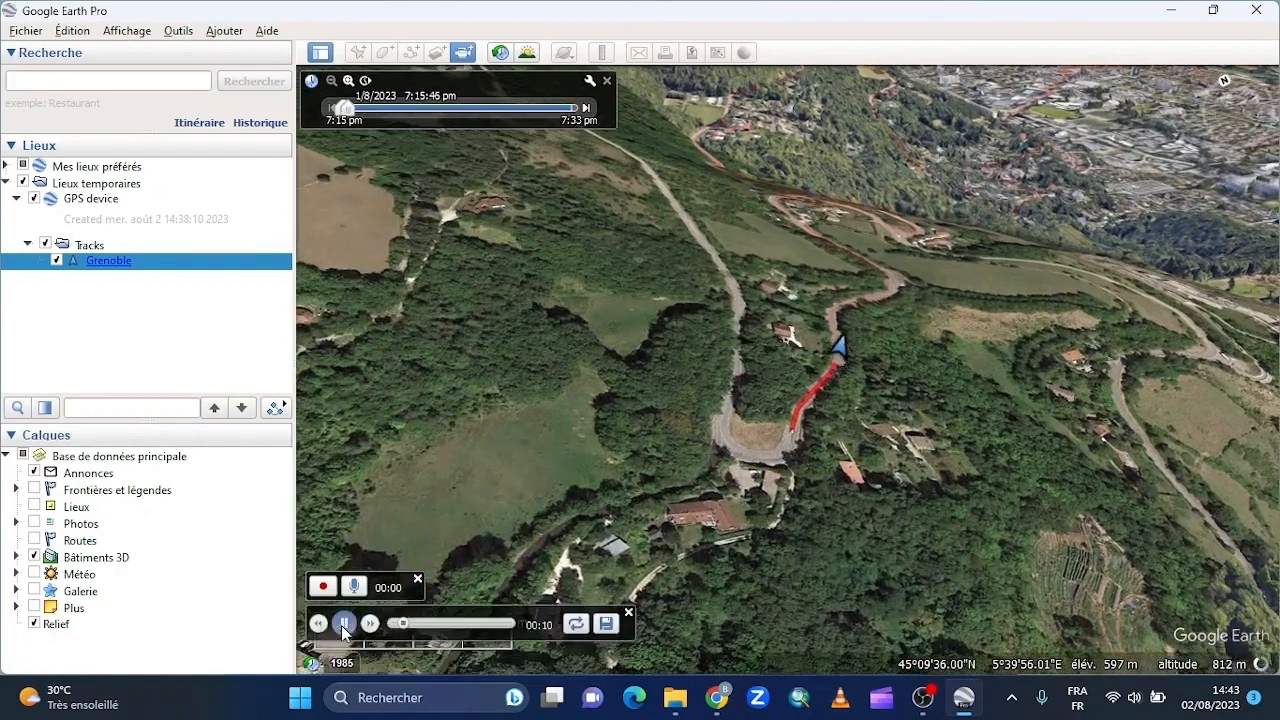
{"action": "left_click", "coordinate": [343, 624]}
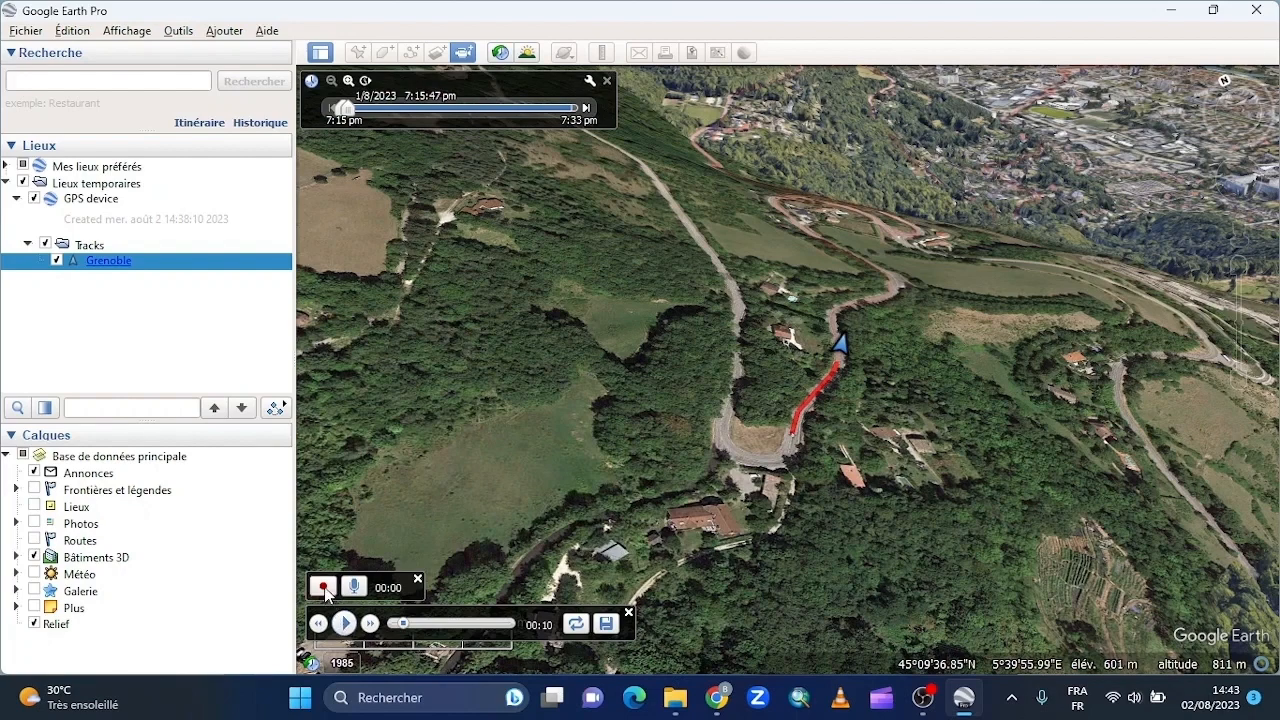
- Record the Grenoble tour while it plays along the track, and stop the recording near the track's end
{"action": "left_click", "coordinate": [324, 589]}
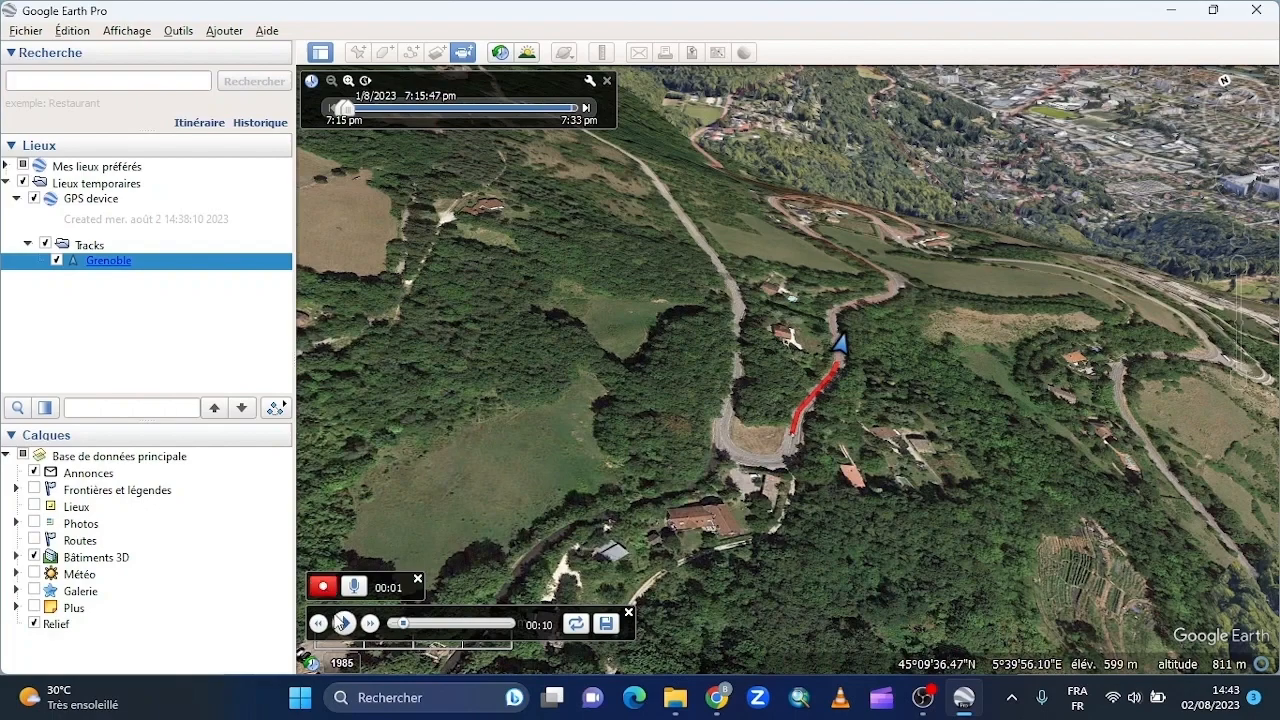
{"action": "left_click", "coordinate": [343, 623]}
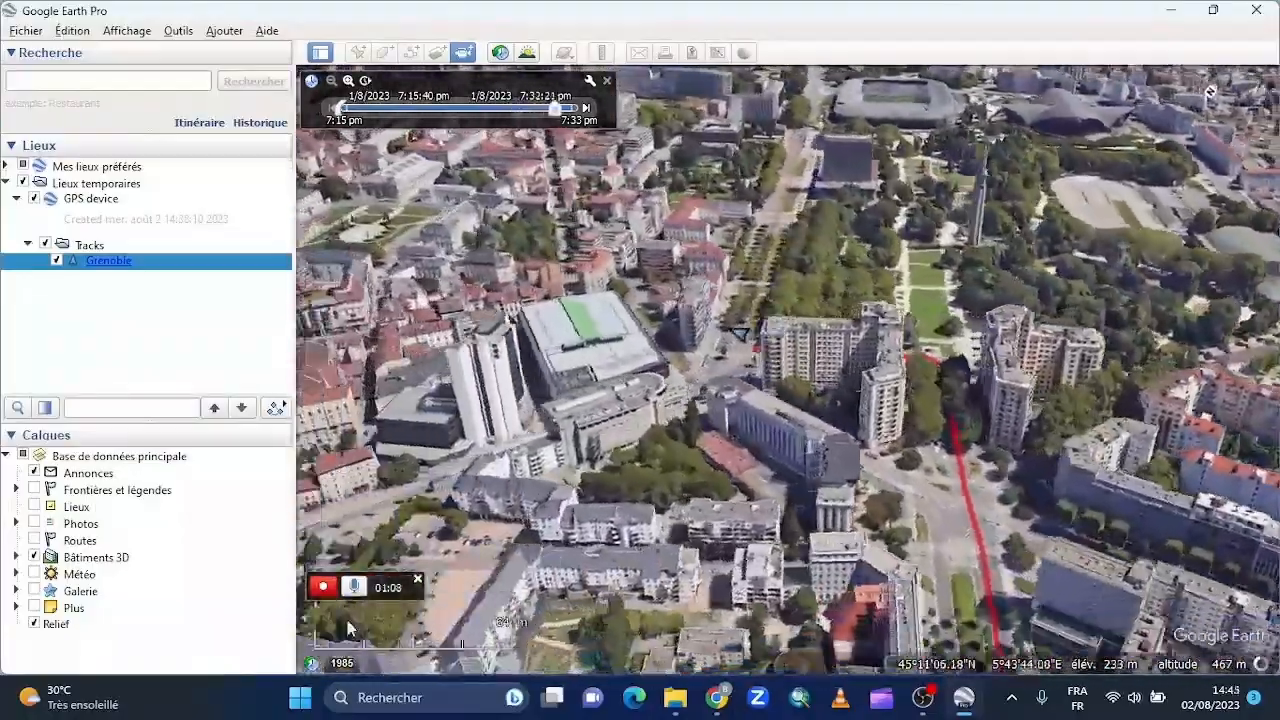
{"action": "left_click", "coordinate": [323, 587]}
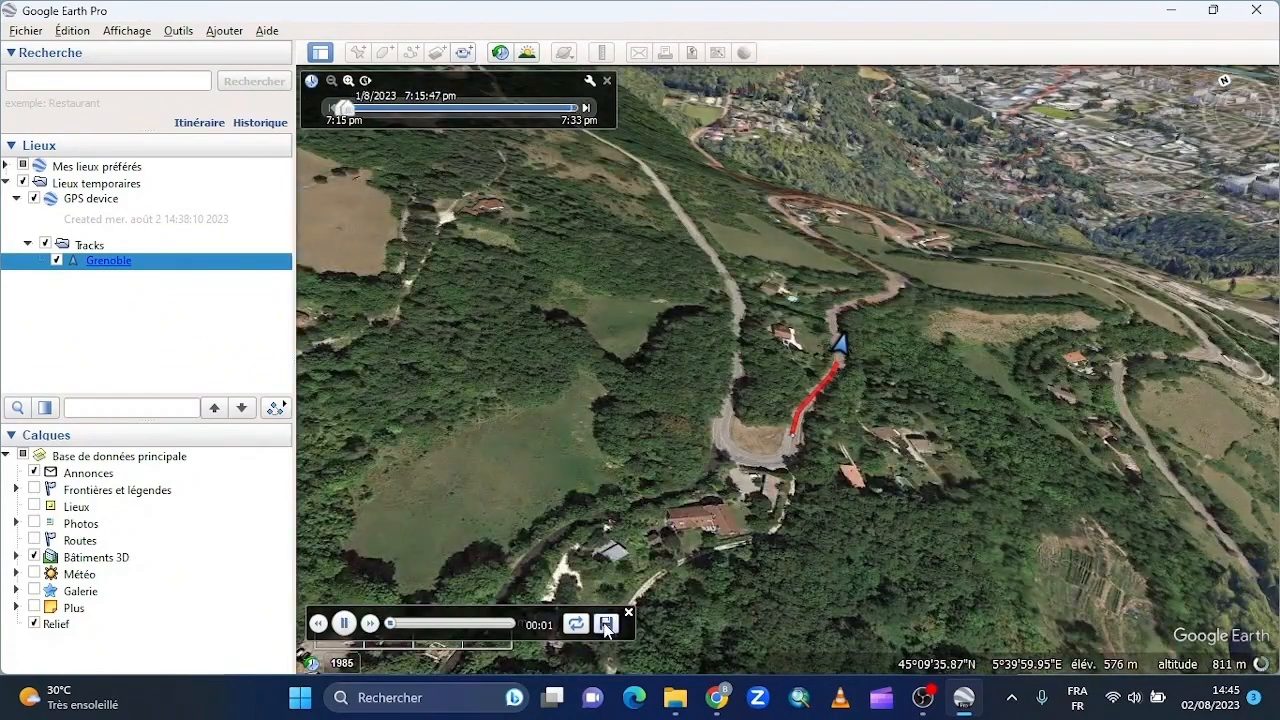
- Save the recorded tour under the name "Animation Trajet Grenoble" and close the tour player
{"action": "left_click", "coordinate": [605, 624]}
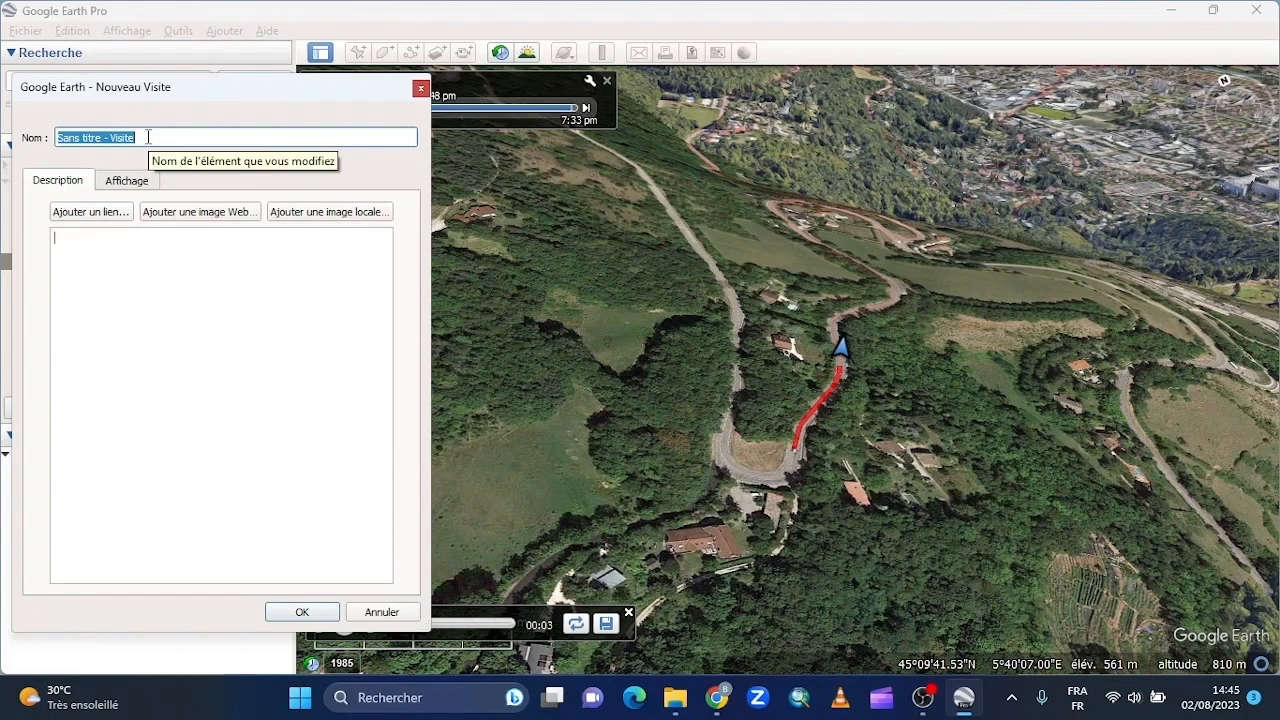
{"action": "type", "text": "V"}
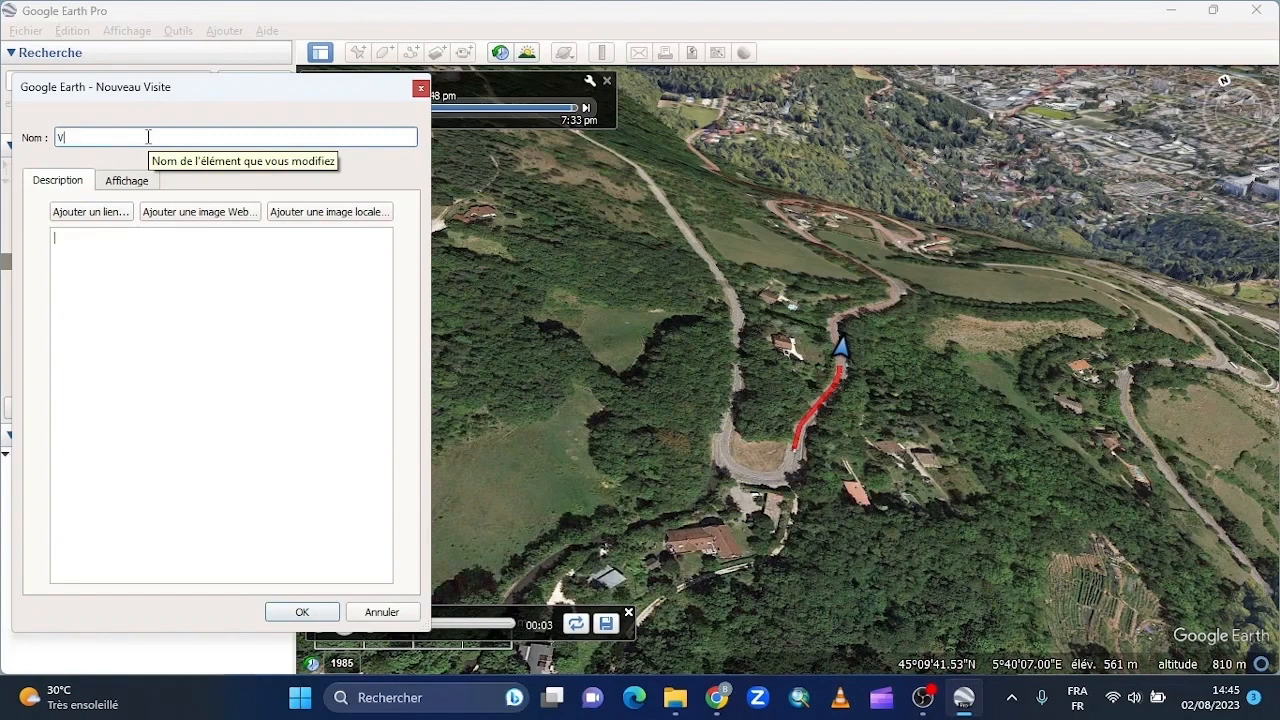
{"action": "type", "text": "i"}
{"action": "key", "text": "BackSpace"}
{"action": "type", "text": "Animation Trajet Grenoble"}
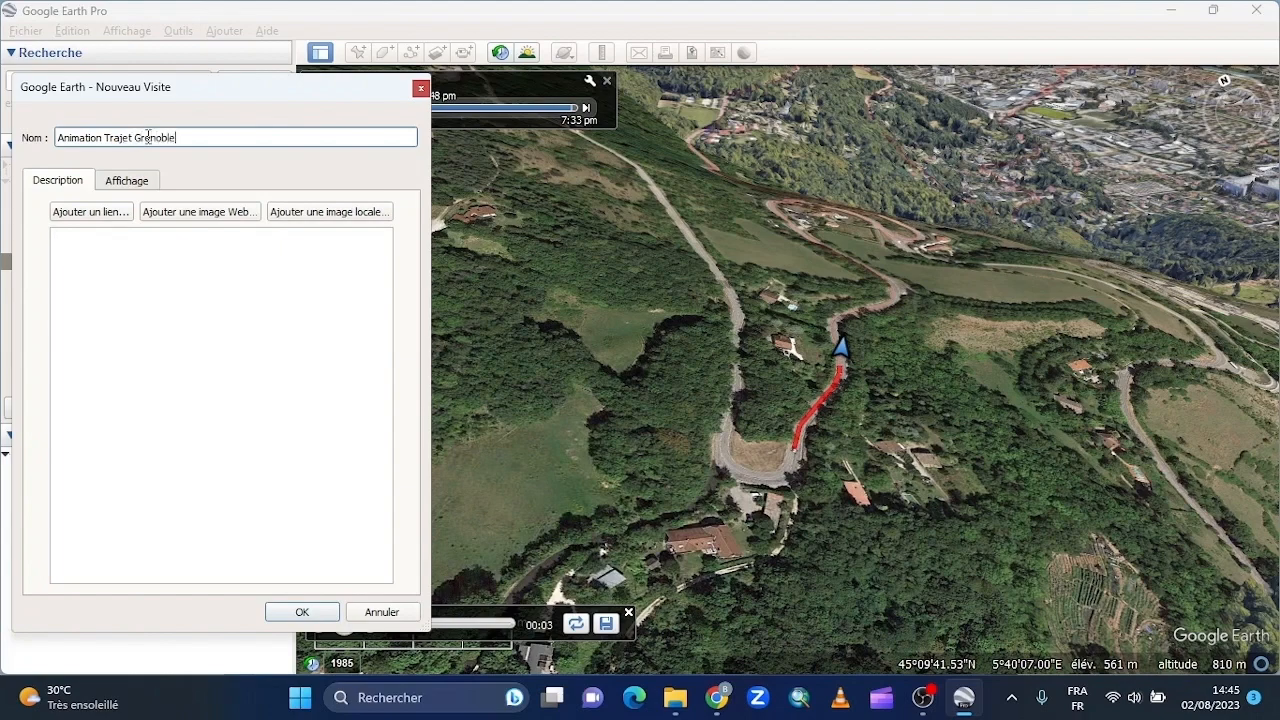
{"action": "left_click", "coordinate": [298, 612]}
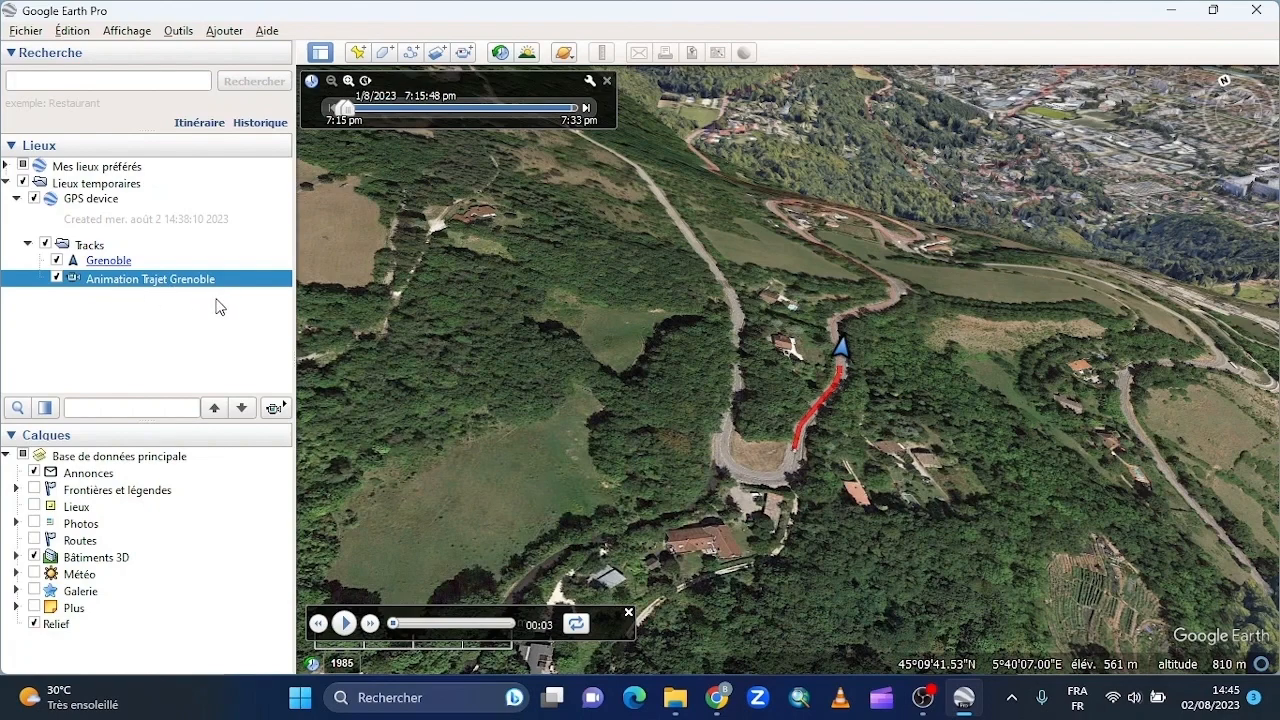
{"action": "left_click", "coordinate": [628, 613]}
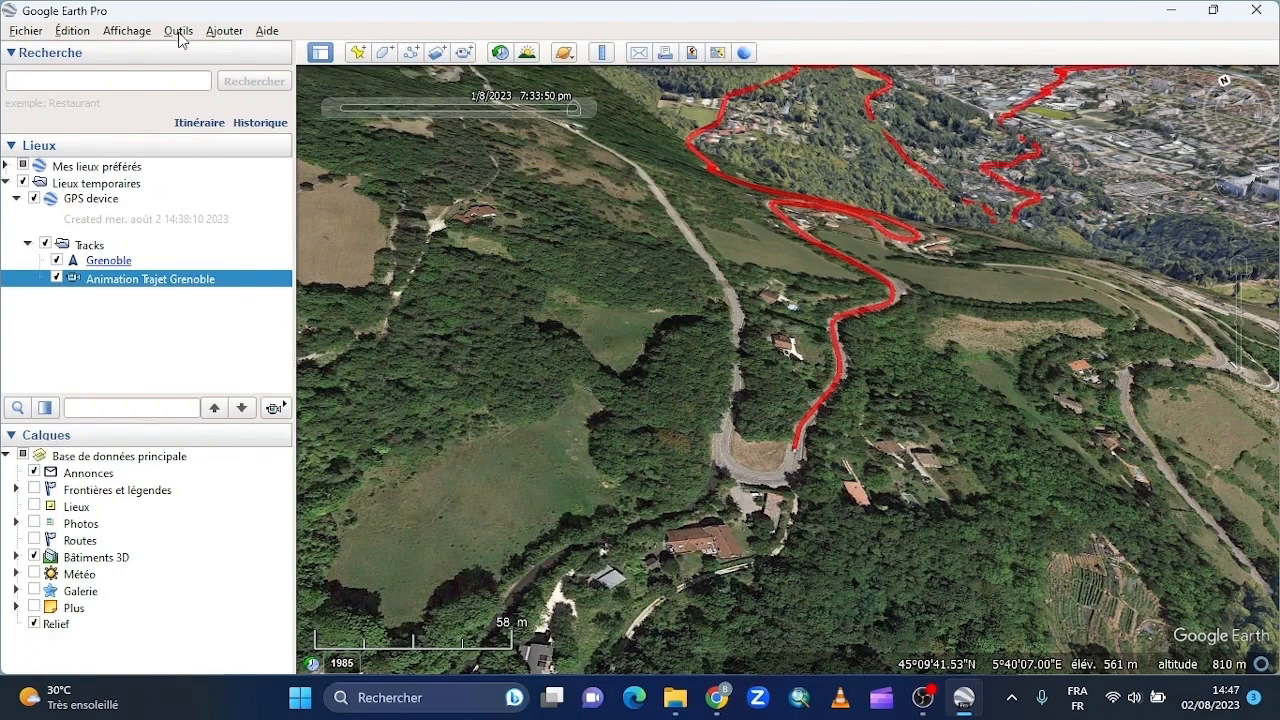
- Open Movie Maker and choose the recorded tour Animation Trajet Grenoble as the recording source
{"action": "left_click", "coordinate": [179, 31]}
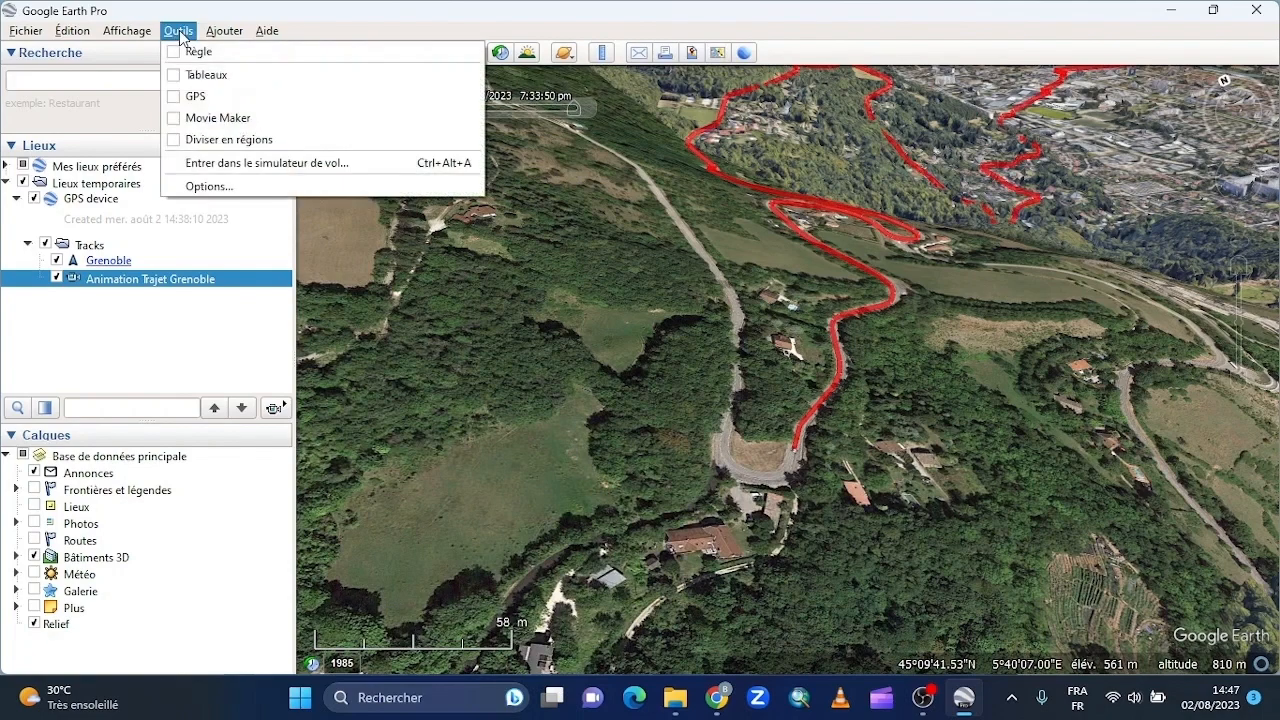
{"action": "left_click", "coordinate": [207, 120]}
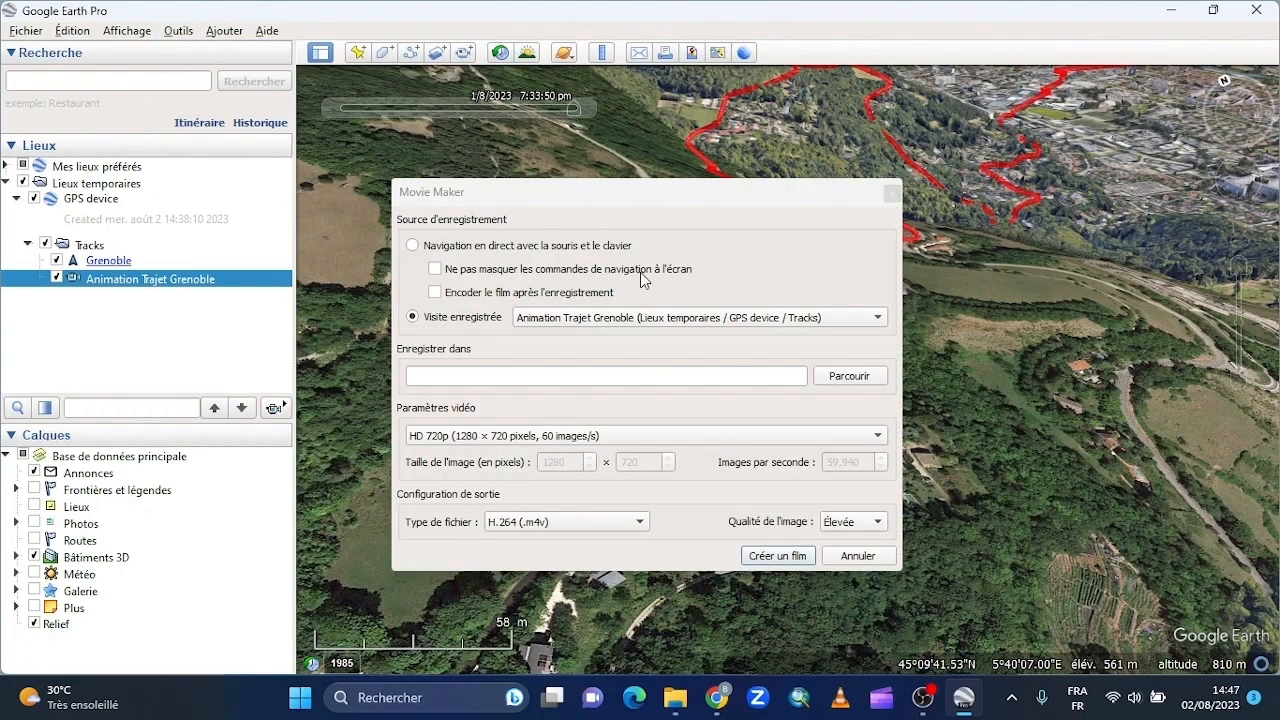
{"action": "left_click", "coordinate": [697, 322]}
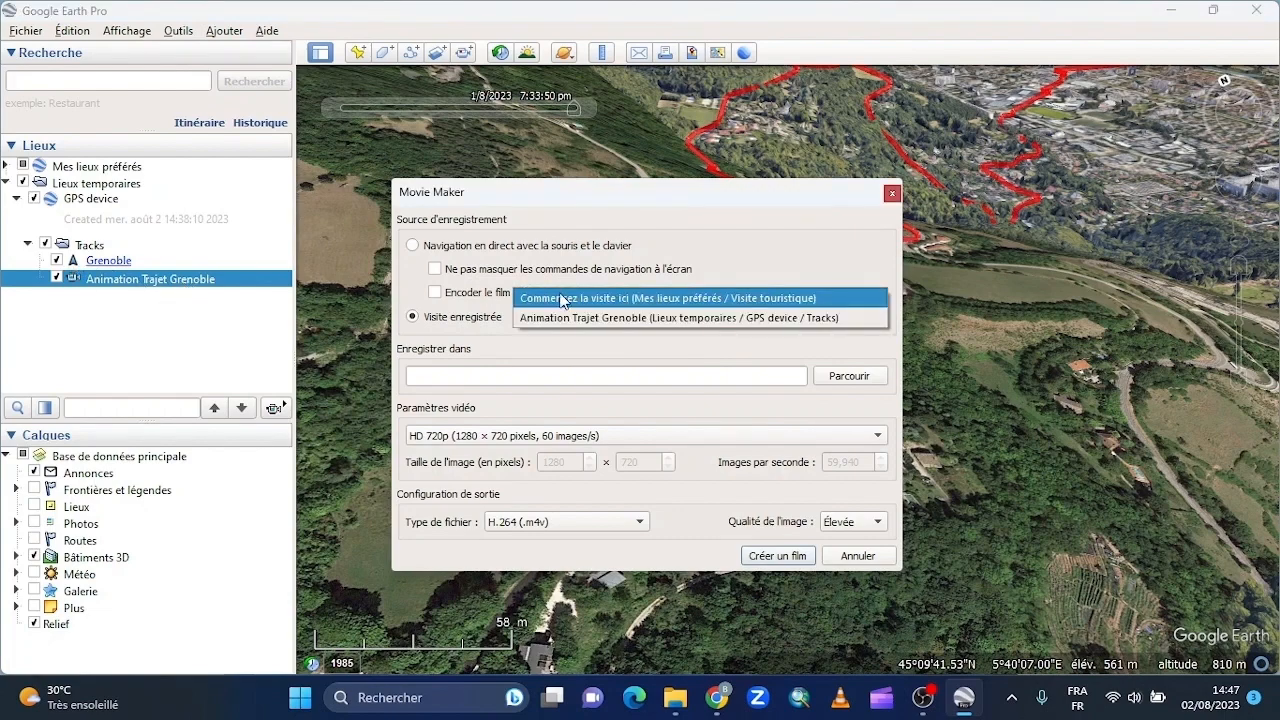
{"action": "left_click", "coordinate": [613, 342]}
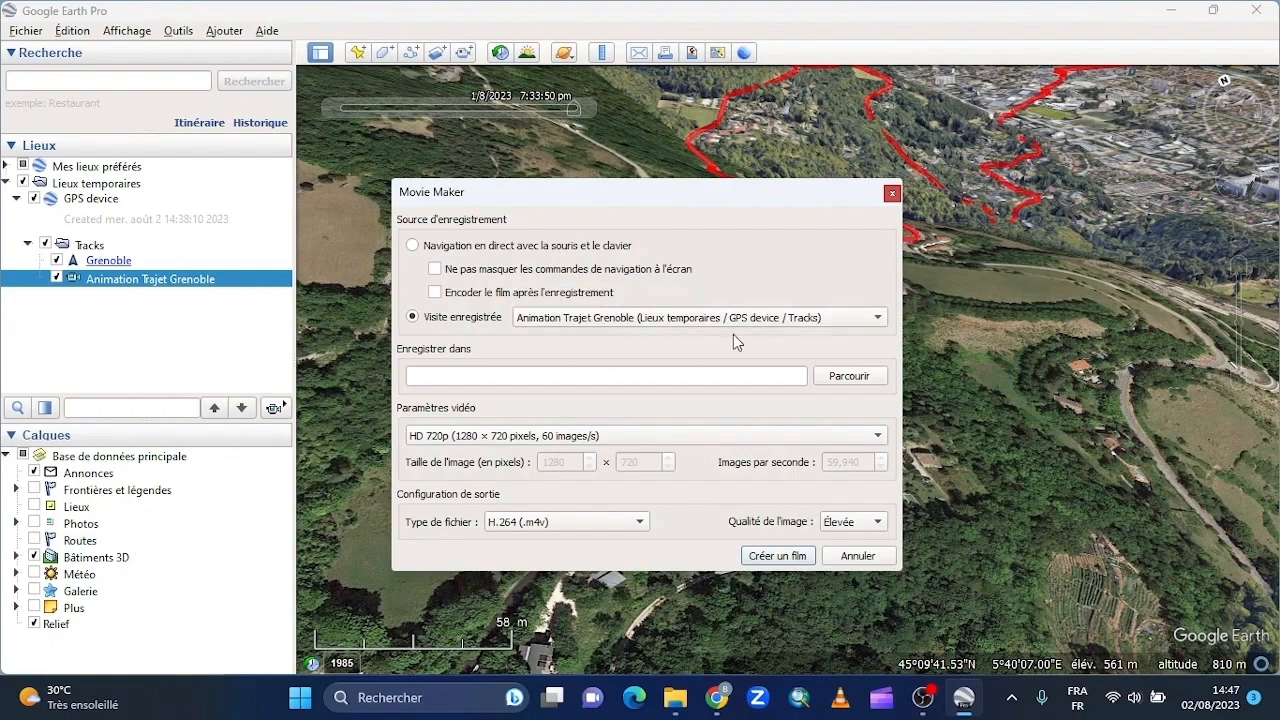
- Set the movie's output file to "Trajet Grenoble" on the desktop (Bureau) in H.264 (.m4v) format
{"action": "left_click", "coordinate": [870, 375]}
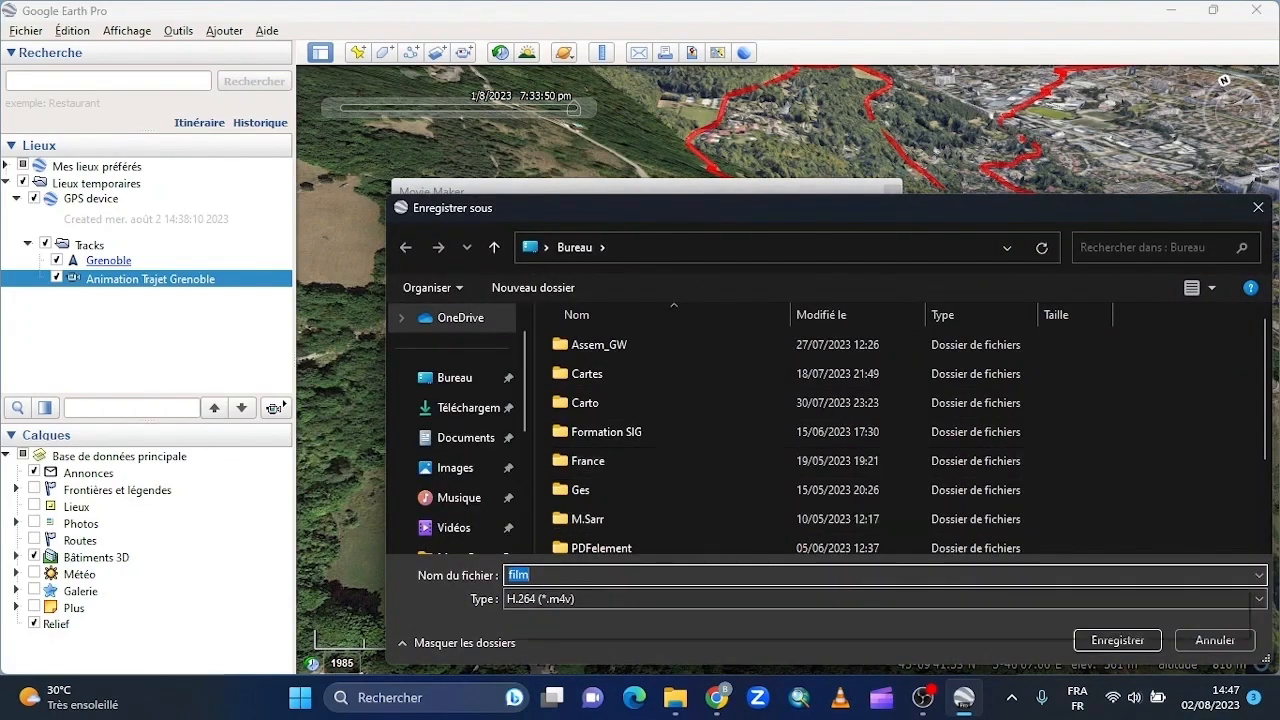
{"action": "type", "text": "a"}
{"action": "key", "text": "BackSpace"}
{"action": "type", "text": "Tr"}
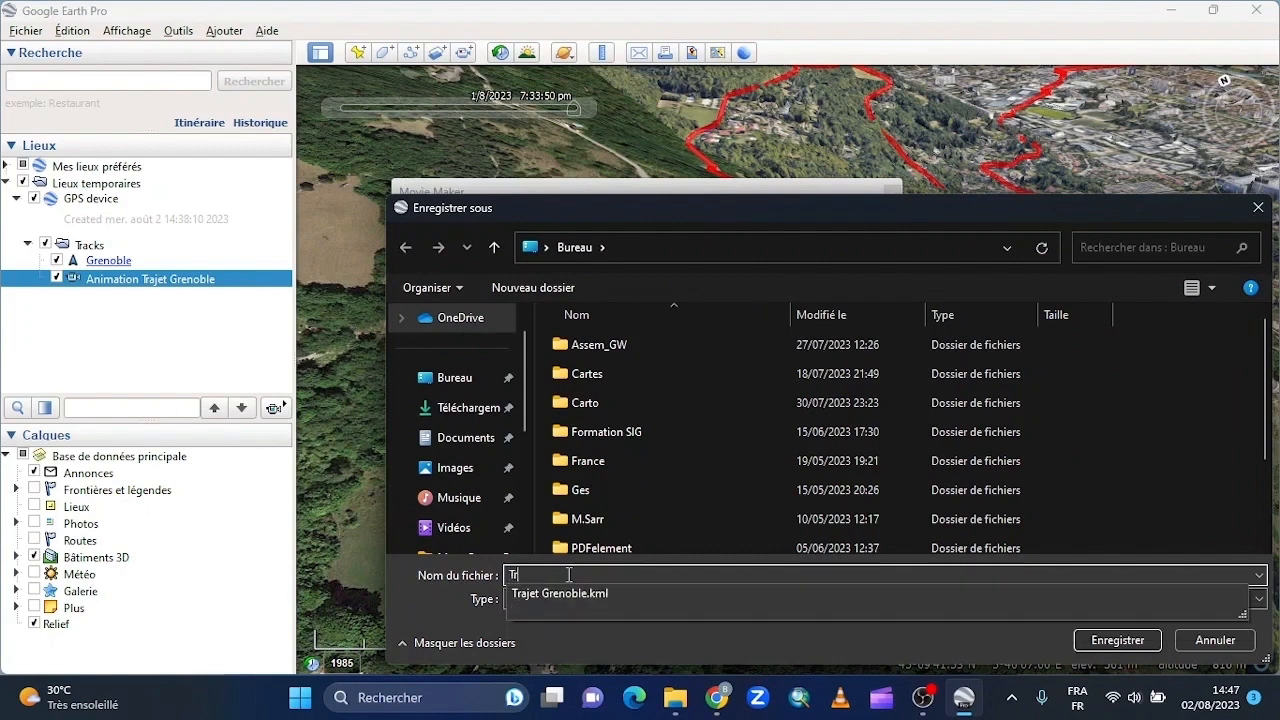
{"action": "type", "text": "ajet Grenoble"}
{"action": "left_click", "coordinate": [1117, 640]}
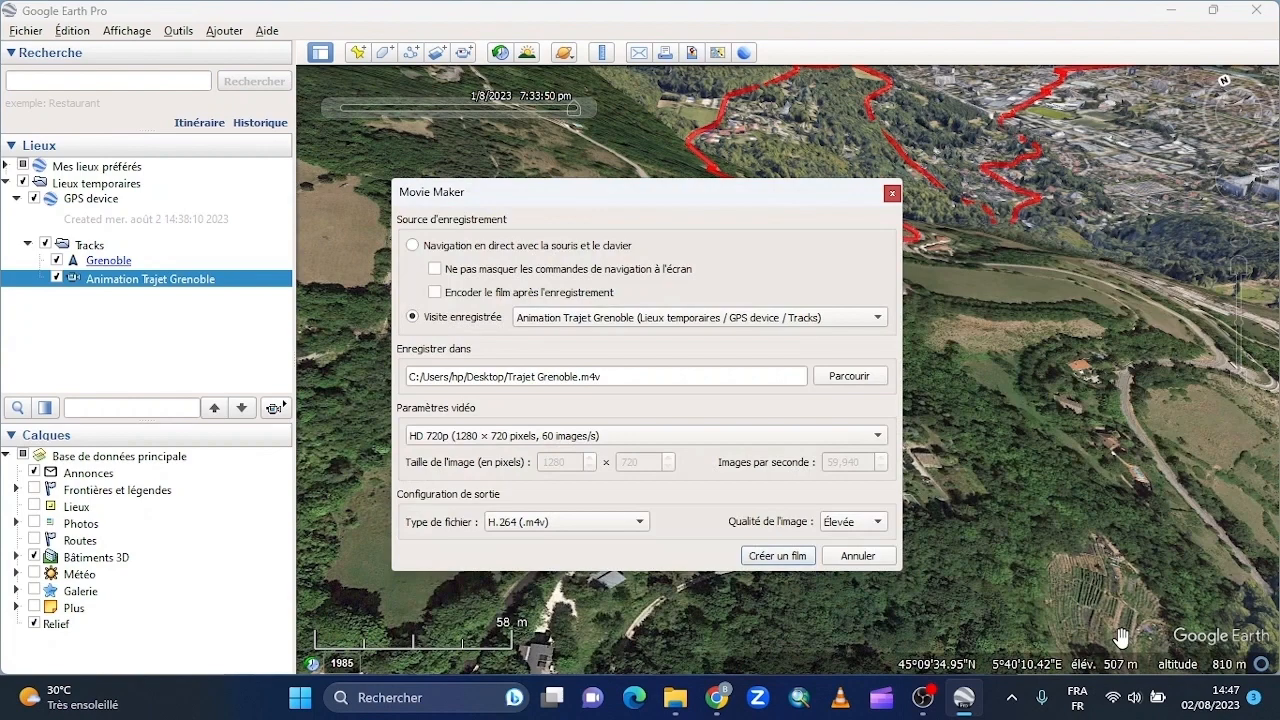
- Set the video parameters to HD 1080p (1920 × 1080 pixels, 60 images/s) and create the movie
{"action": "left_click", "coordinate": [704, 436]}
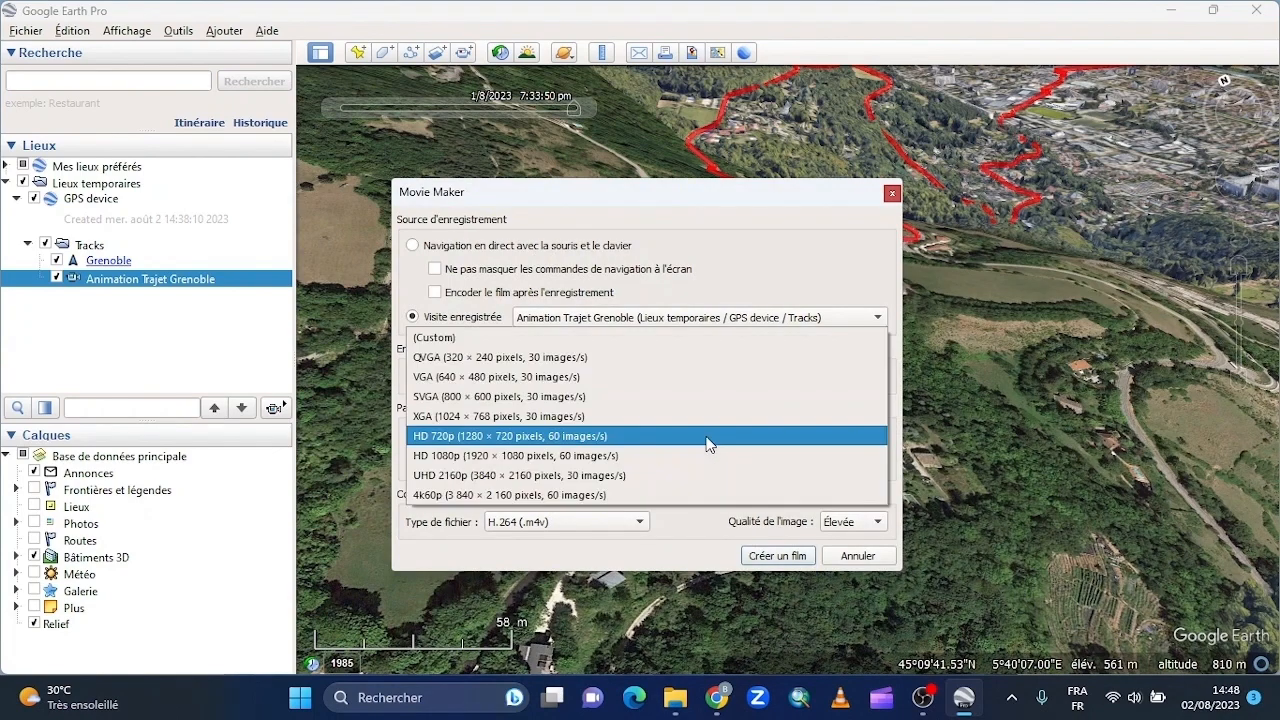
{"action": "left_click", "coordinate": [555, 456]}
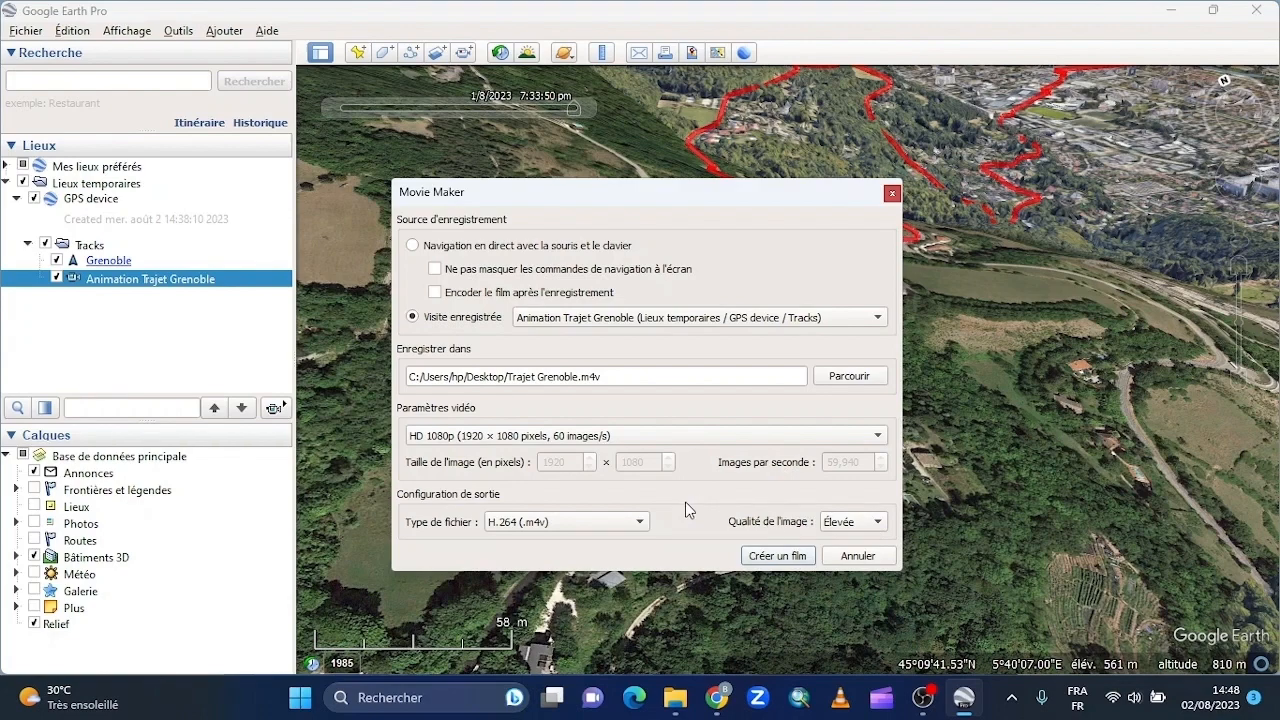
{"action": "left_click", "coordinate": [777, 556]}
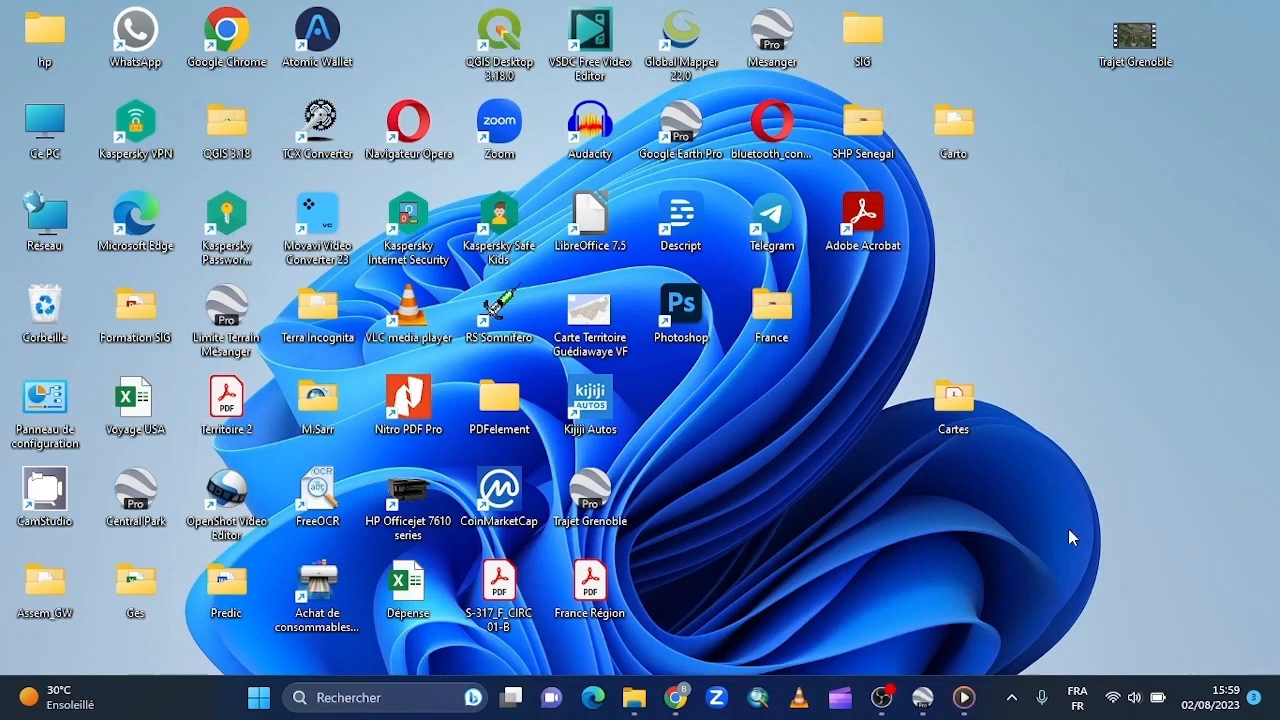
- Switch to the media player (Lecteur multimédia) to view the exported Trajet Grenoble video
{"action": "left_click", "coordinate": [963, 697]}
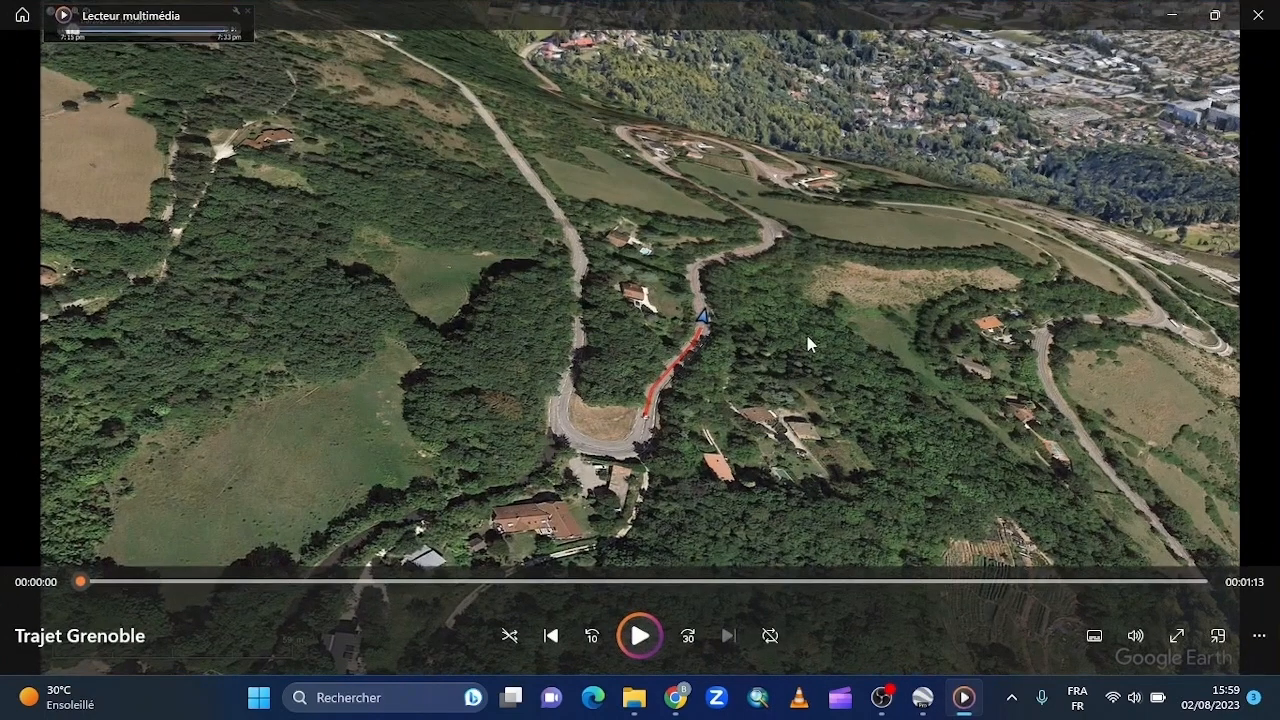